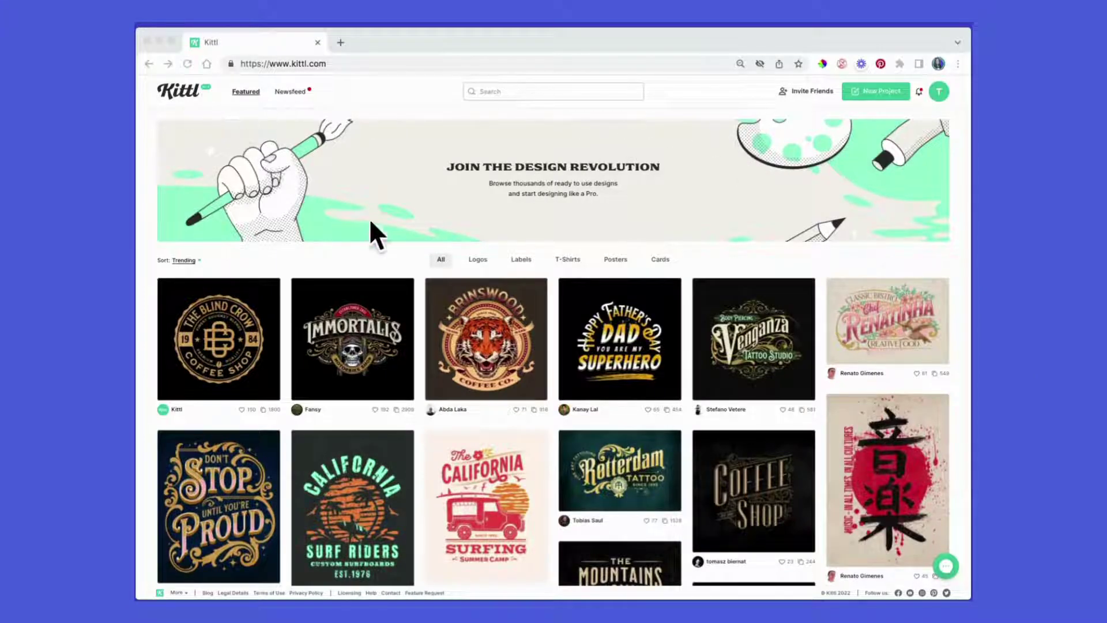
- Browse the design gallery, then switch it to the Logos category
scroll(411, 249, "down", 3)
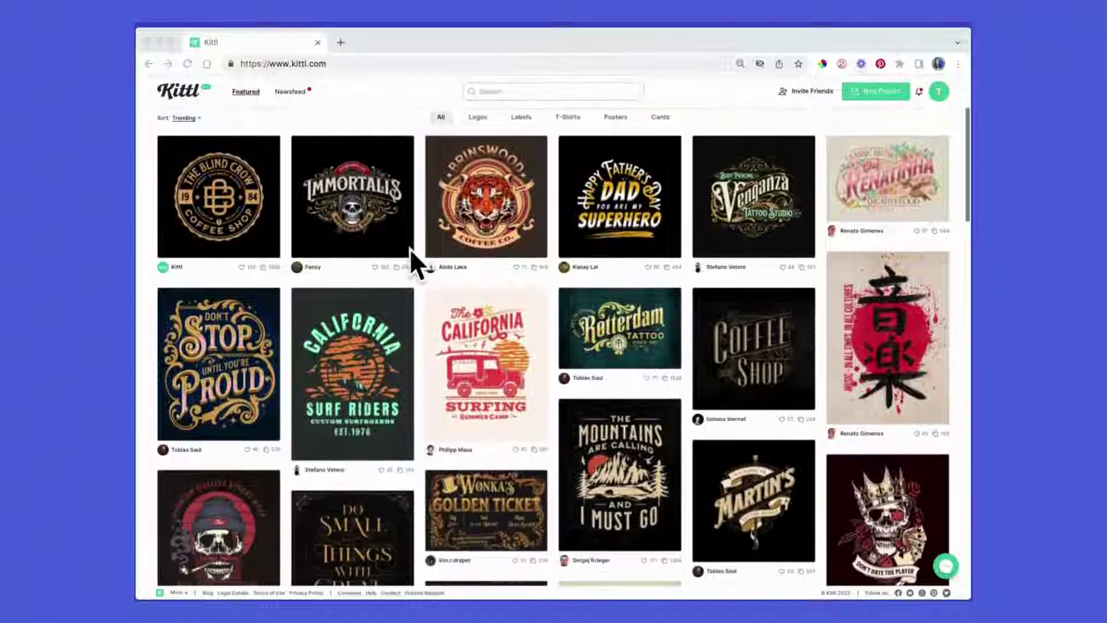
scroll(410, 249, "down", 5)
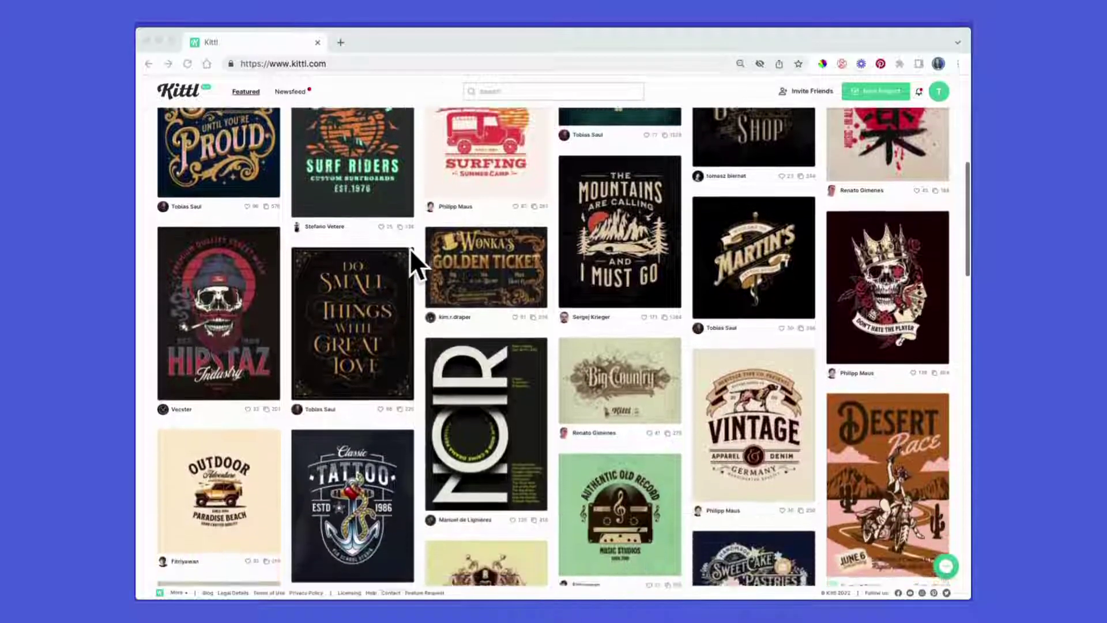
scroll(411, 249, "down", 6)
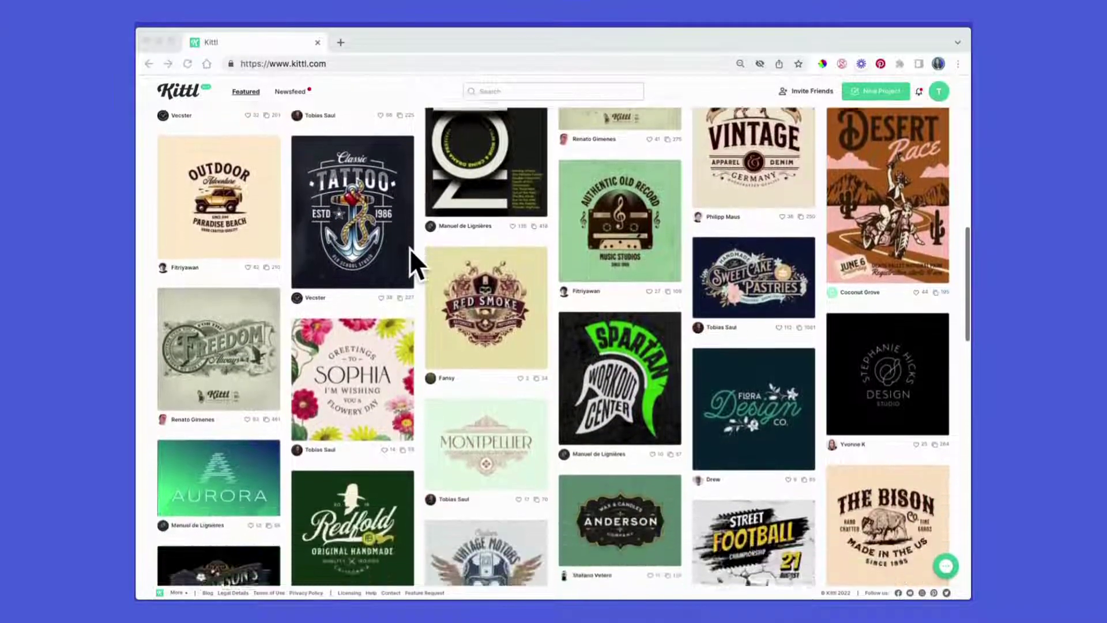
scroll(409, 248, "down", 3)
scroll(409, 248, "up", 6)
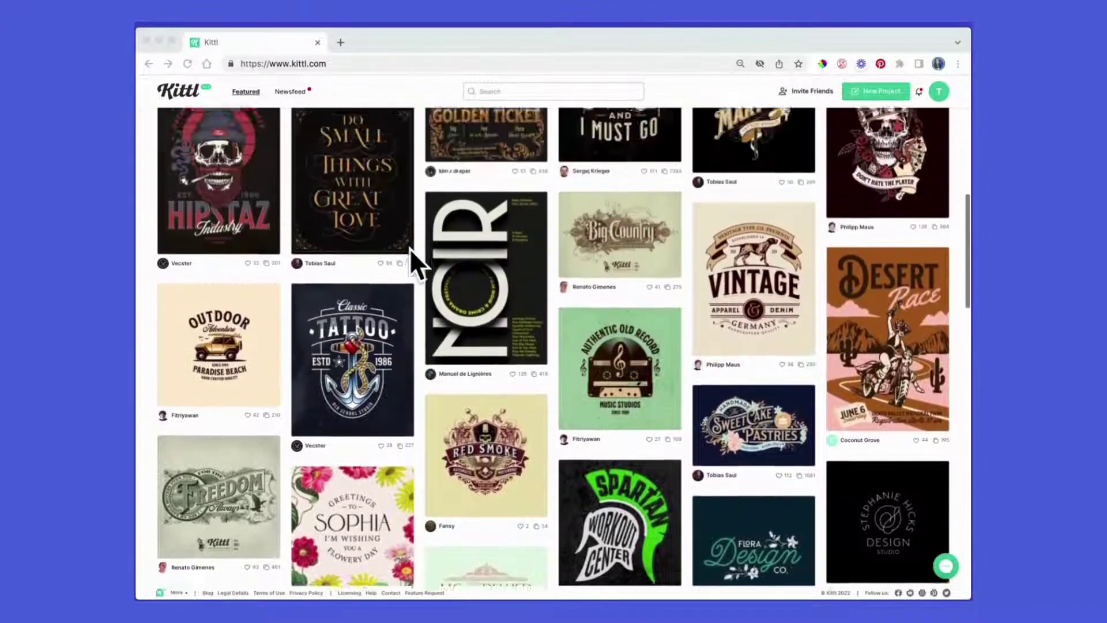
scroll(409, 248, "up", 7)
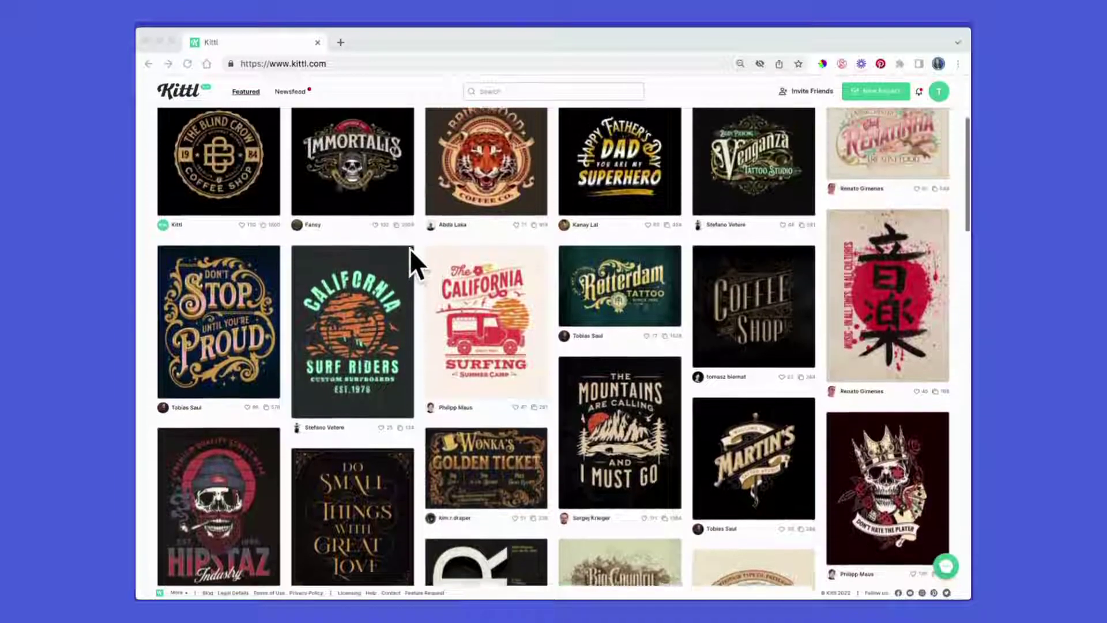
scroll(409, 248, "up", 3)
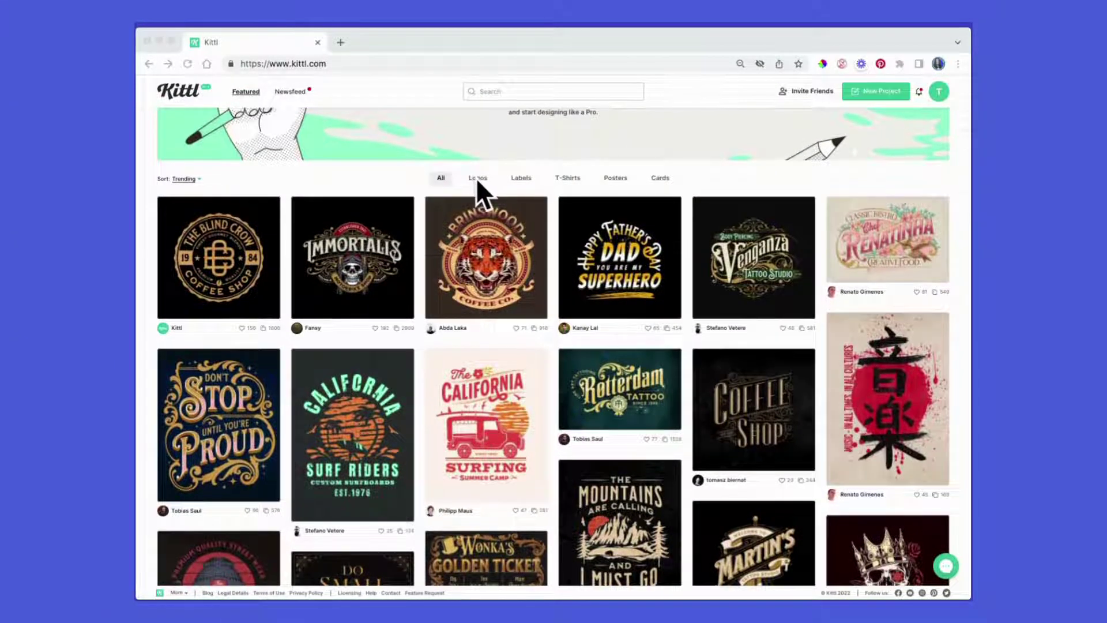
scroll(482, 190, "up", 2)
left_click(478, 259)
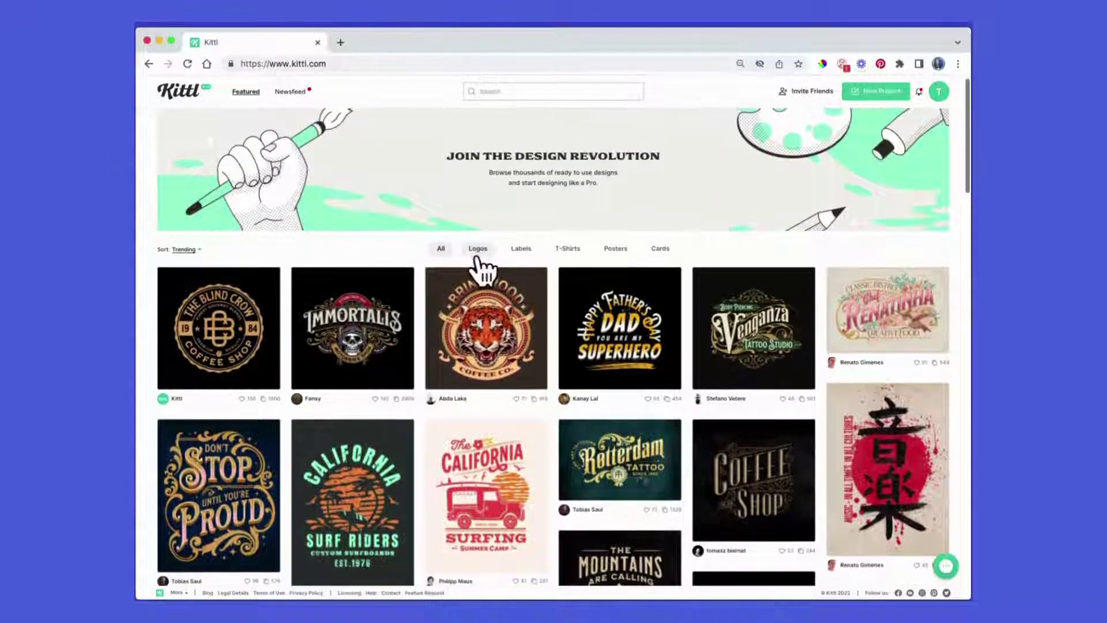
left_click(477, 256)
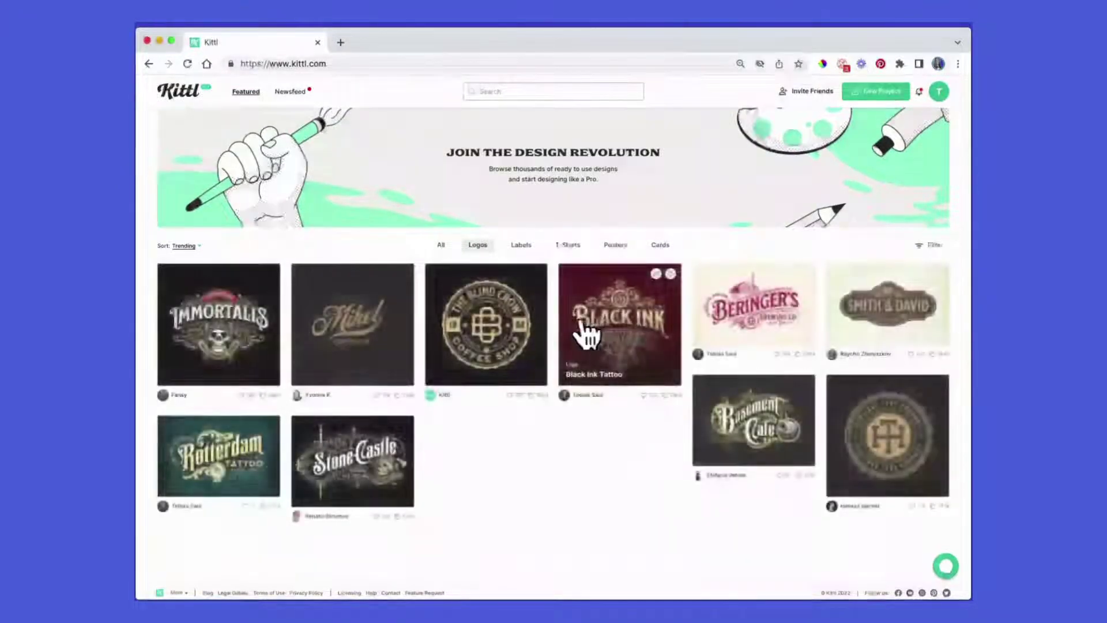
- Filter the logos to the Minimal subcategory and browse the results
scroll(544, 349, "down", 5)
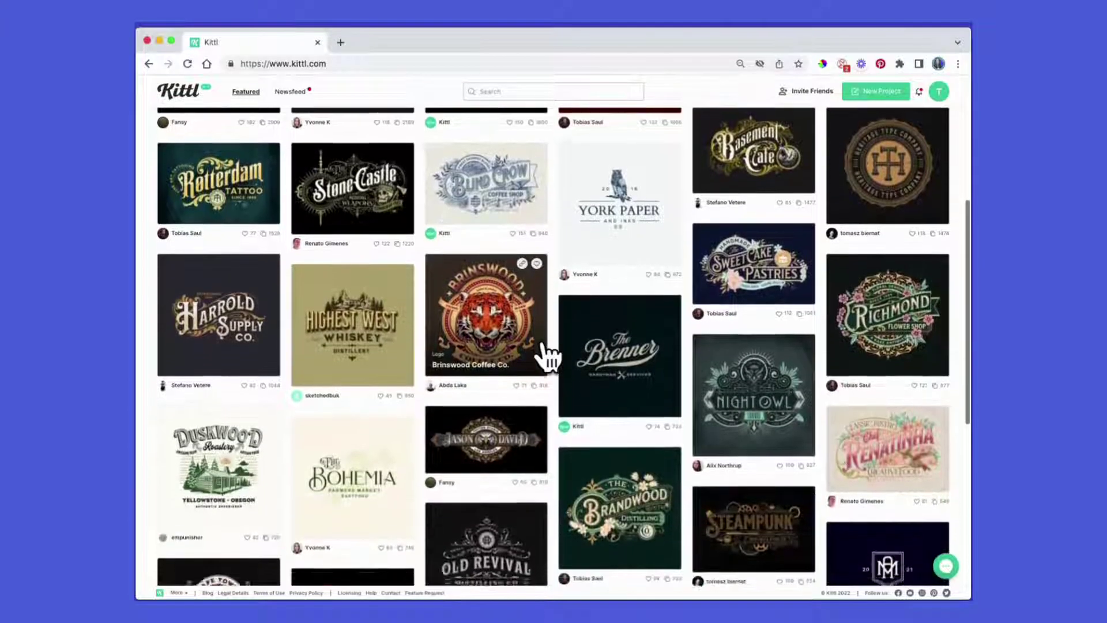
scroll(545, 353, "down", 1)
scroll(545, 352, "down", 2)
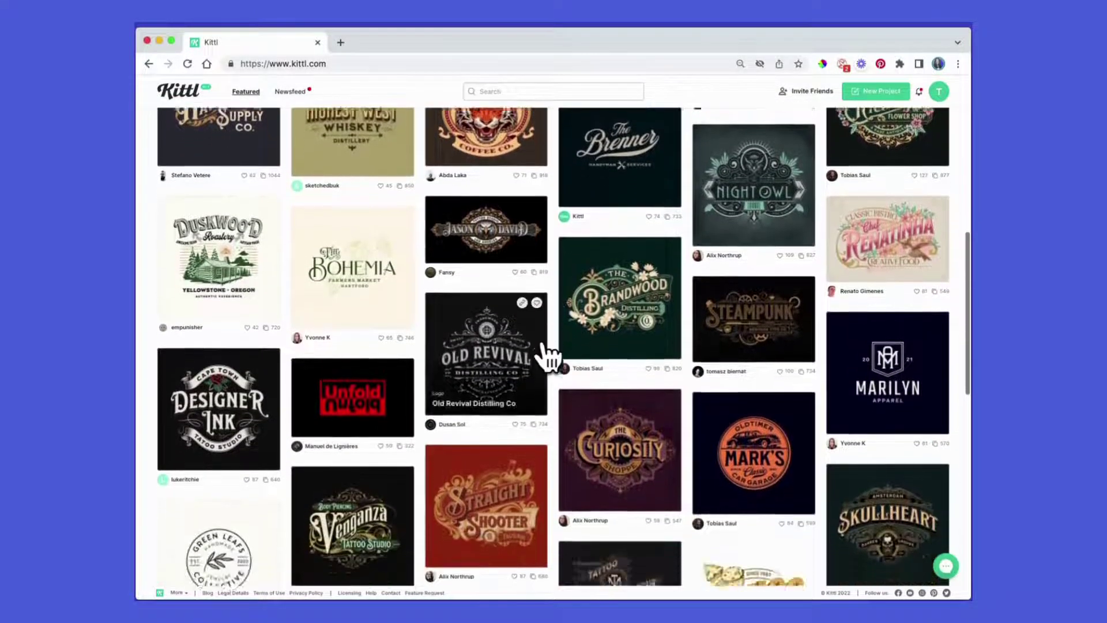
scroll(545, 353, "down", 2)
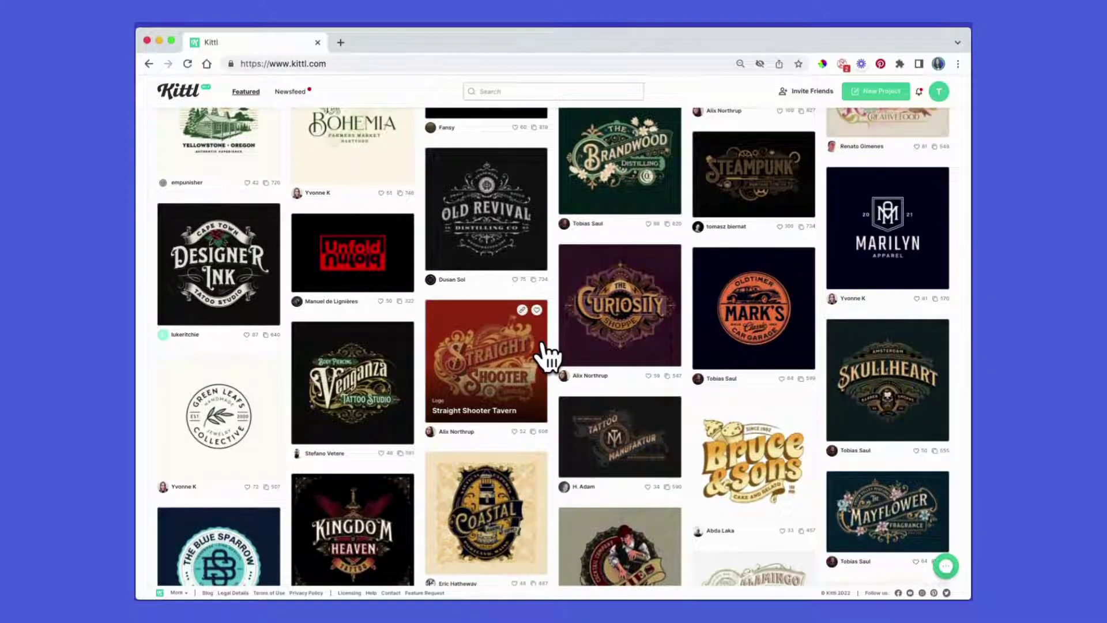
scroll(547, 357, "up", 8)
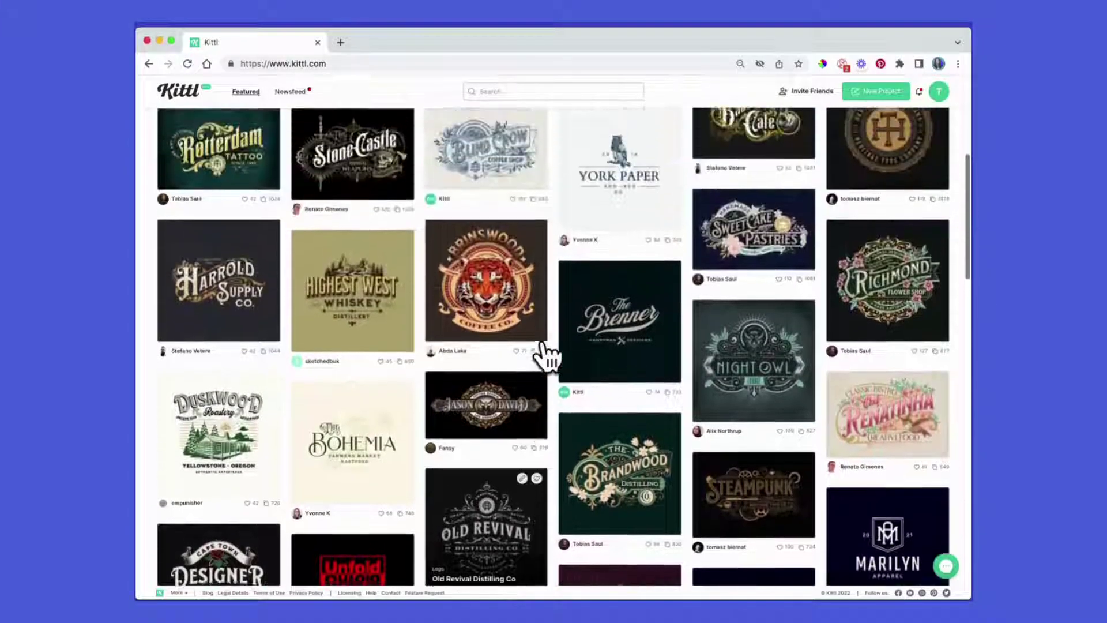
scroll(543, 346, "up", 3)
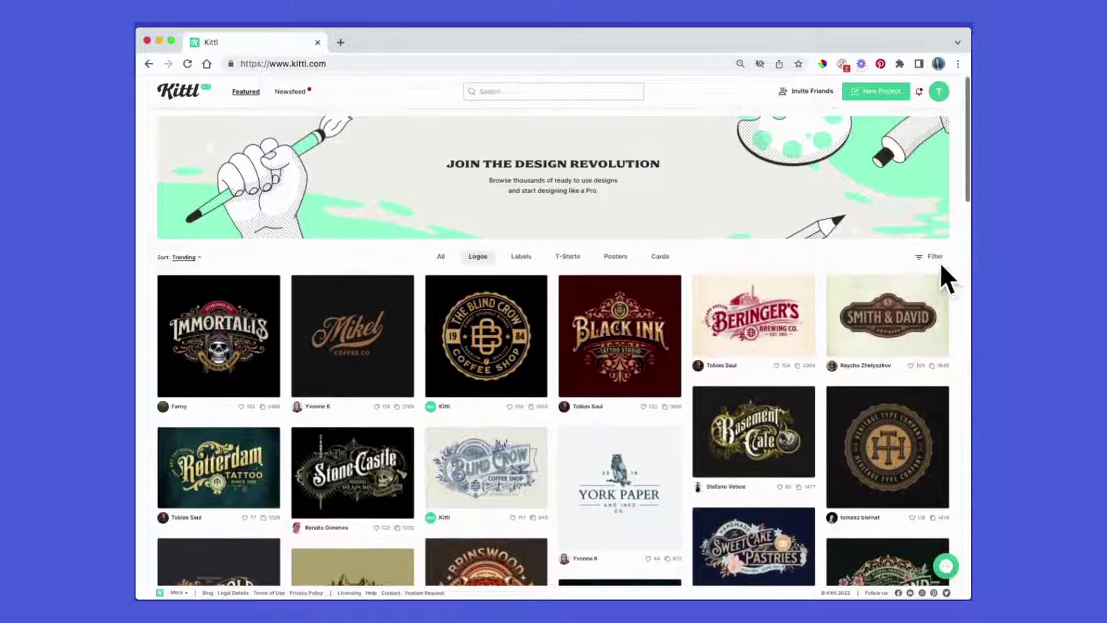
left_click(930, 257)
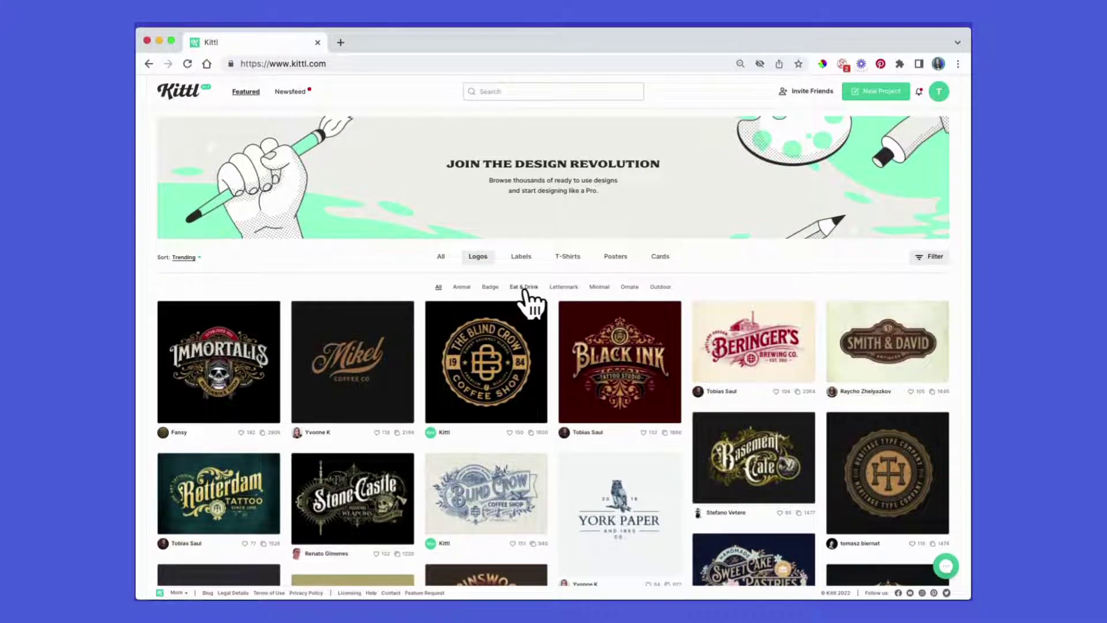
left_click(599, 287)
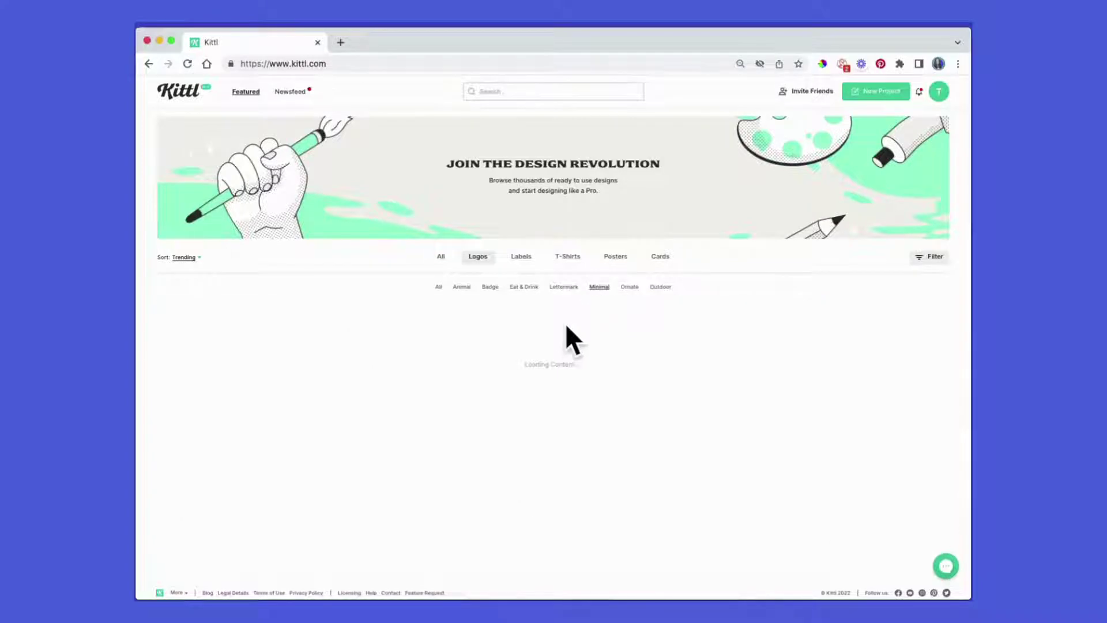
scroll(566, 340, "down", 5)
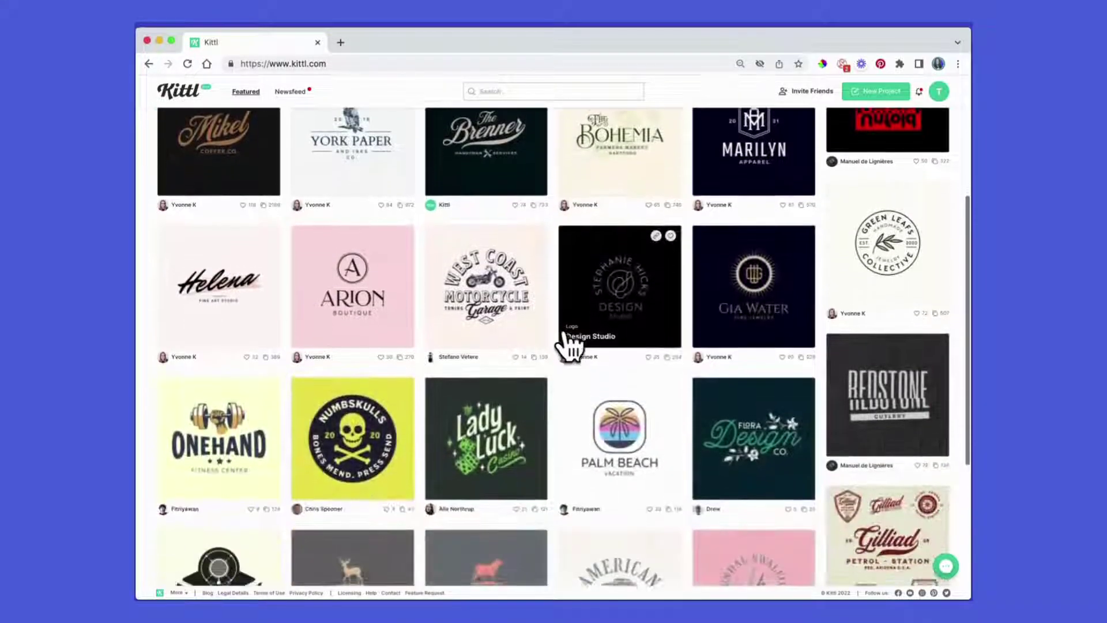
scroll(565, 345, "up", 5)
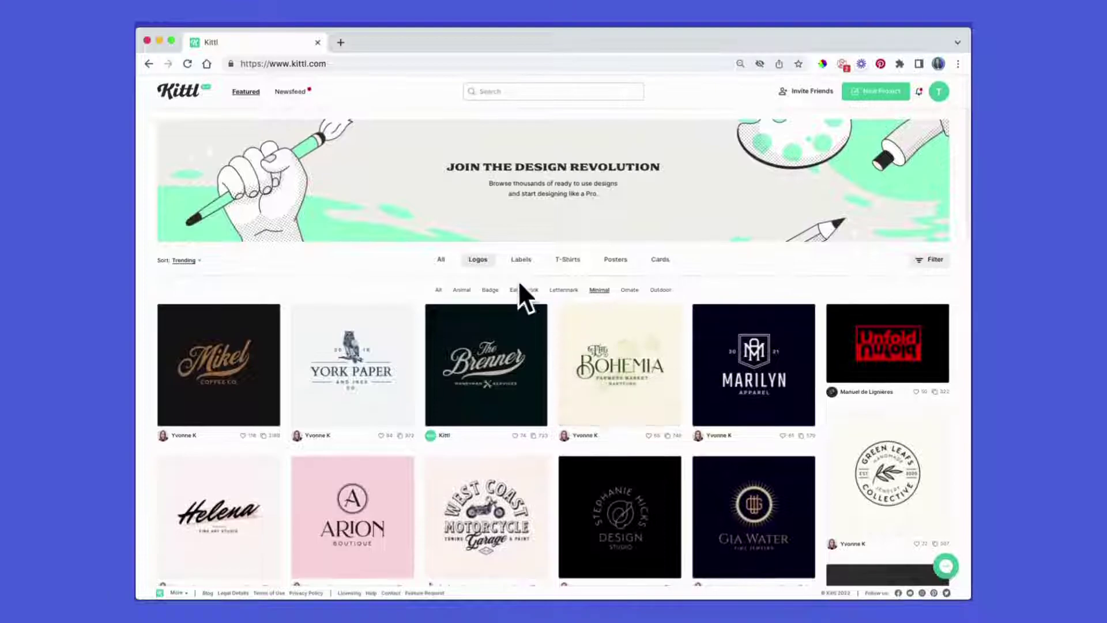
- Switch the gallery to Labels and browse the label designs
left_click(520, 260)
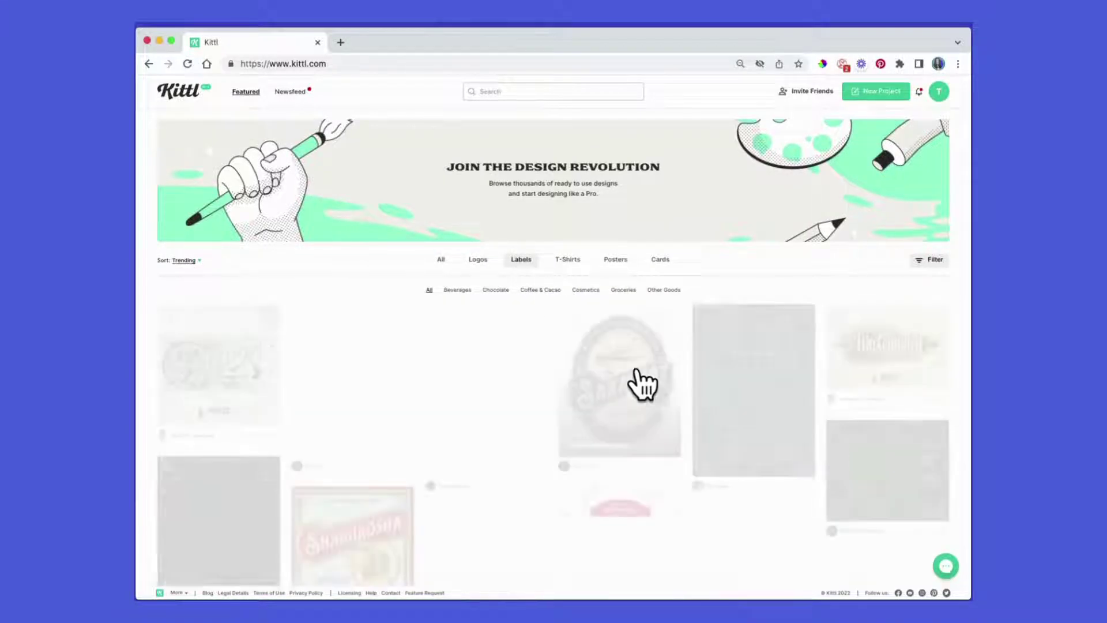
scroll(554, 361, "down", 2)
scroll(556, 363, "down", 10)
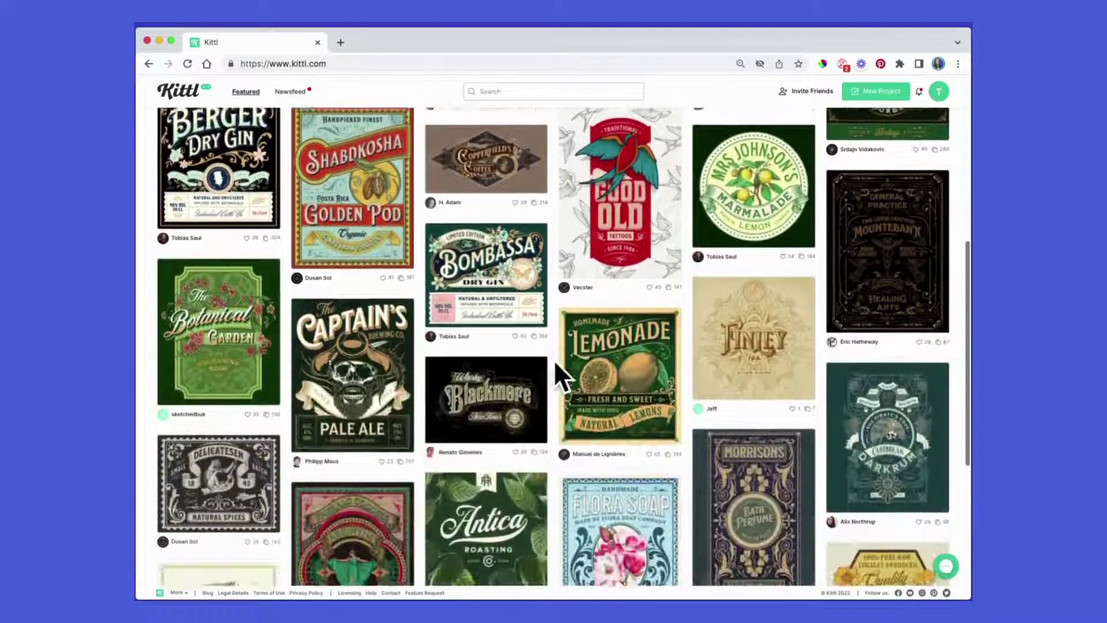
scroll(554, 360, "up", 10)
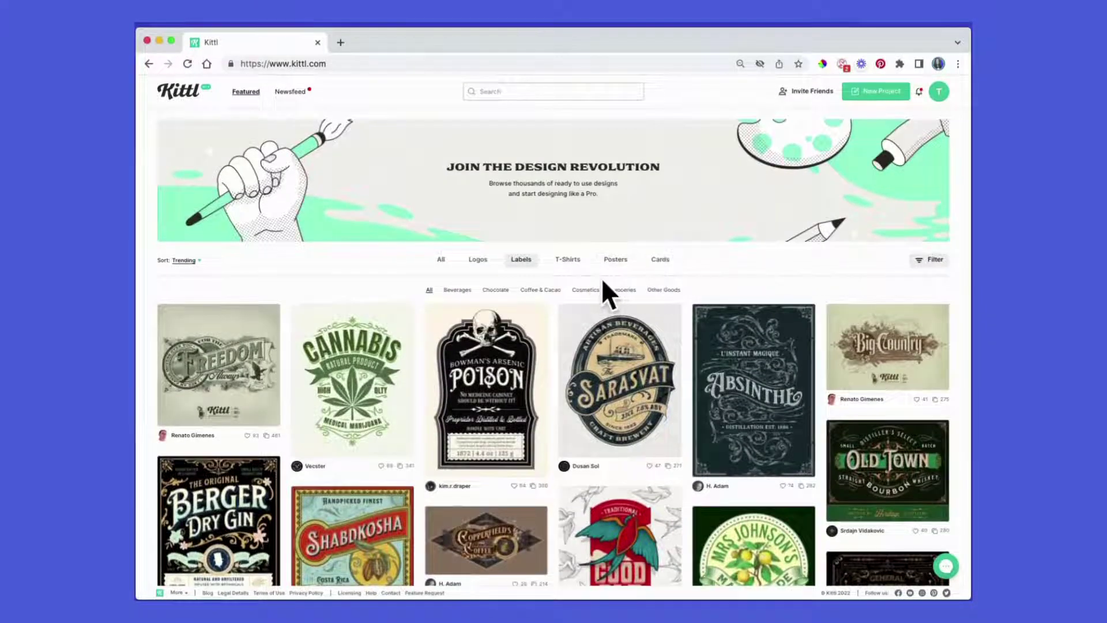
- Switch to the T-Shirts category and browse its designs
left_click(565, 263)
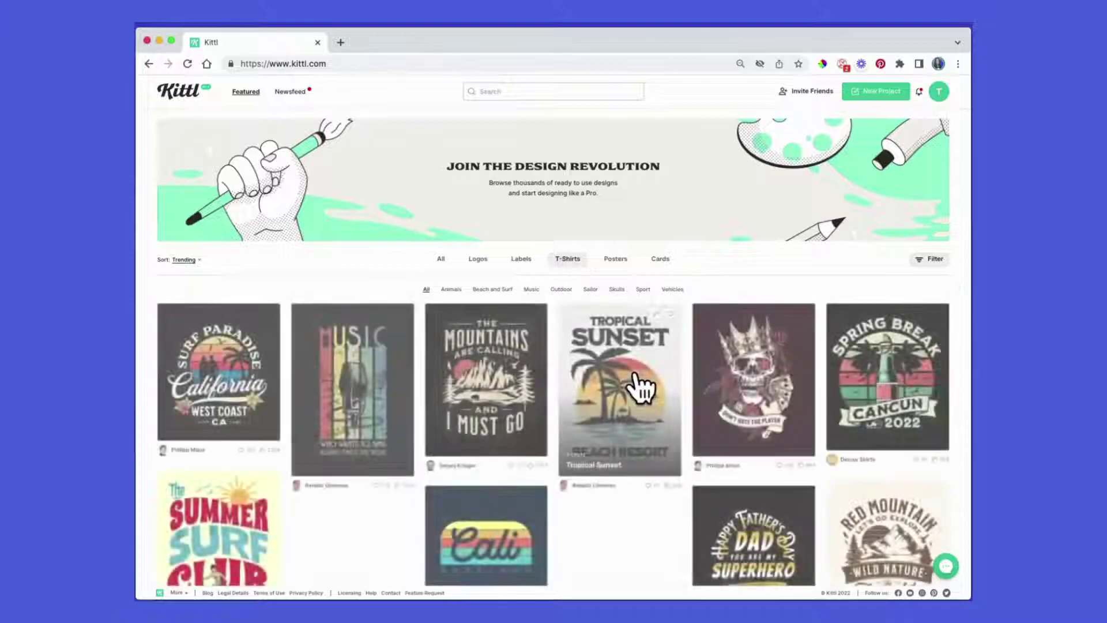
scroll(536, 403, "down", 6)
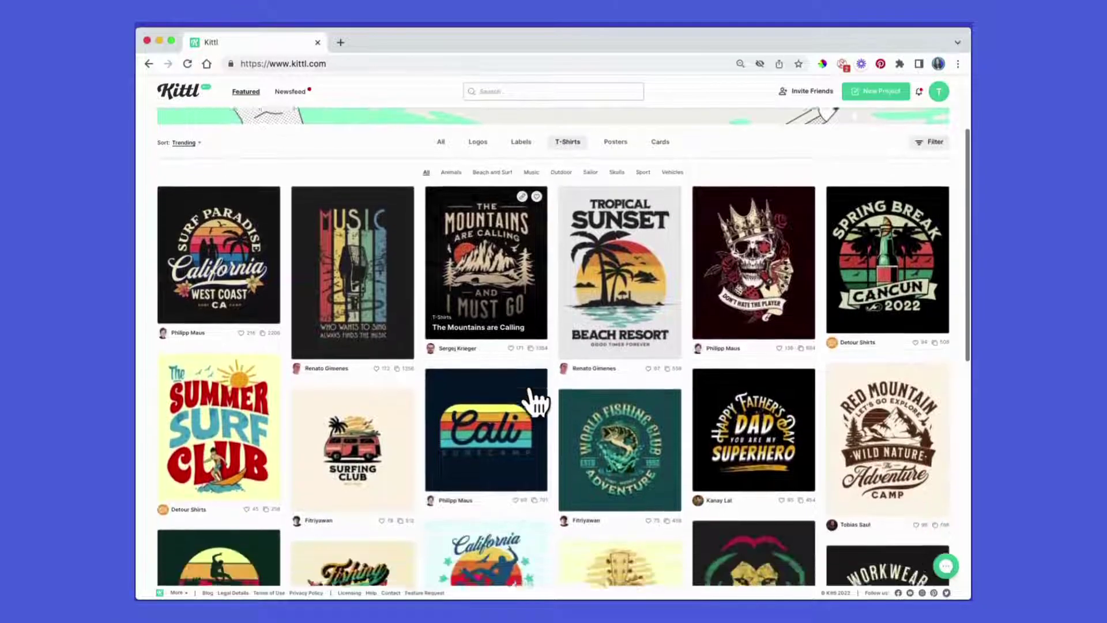
scroll(536, 401, "down", 4)
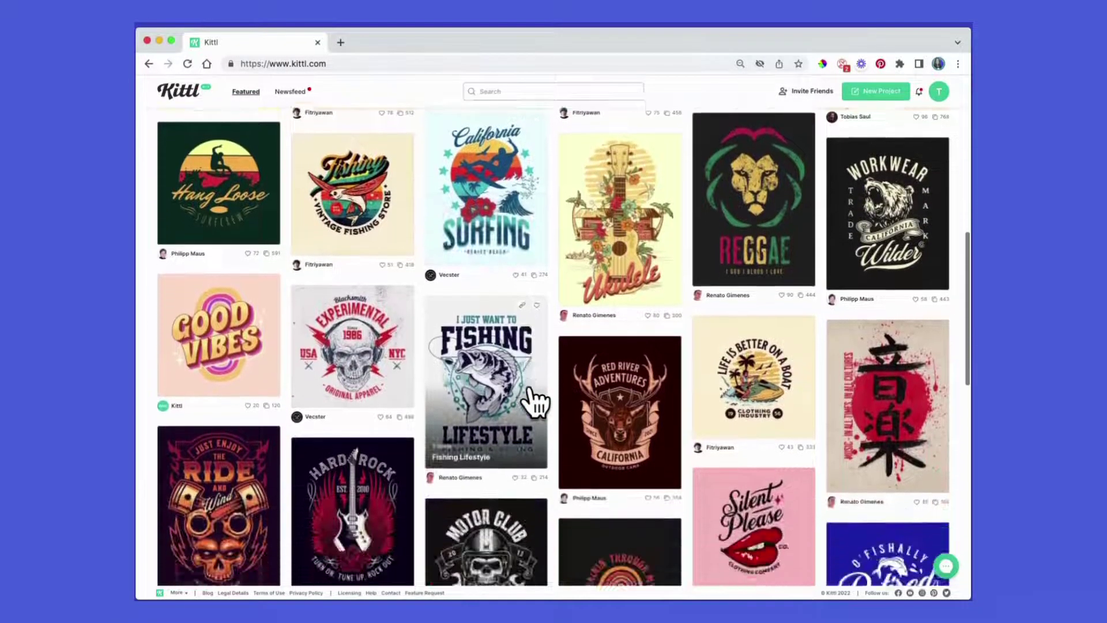
scroll(536, 401, "up", 5)
scroll(535, 402, "up", 5)
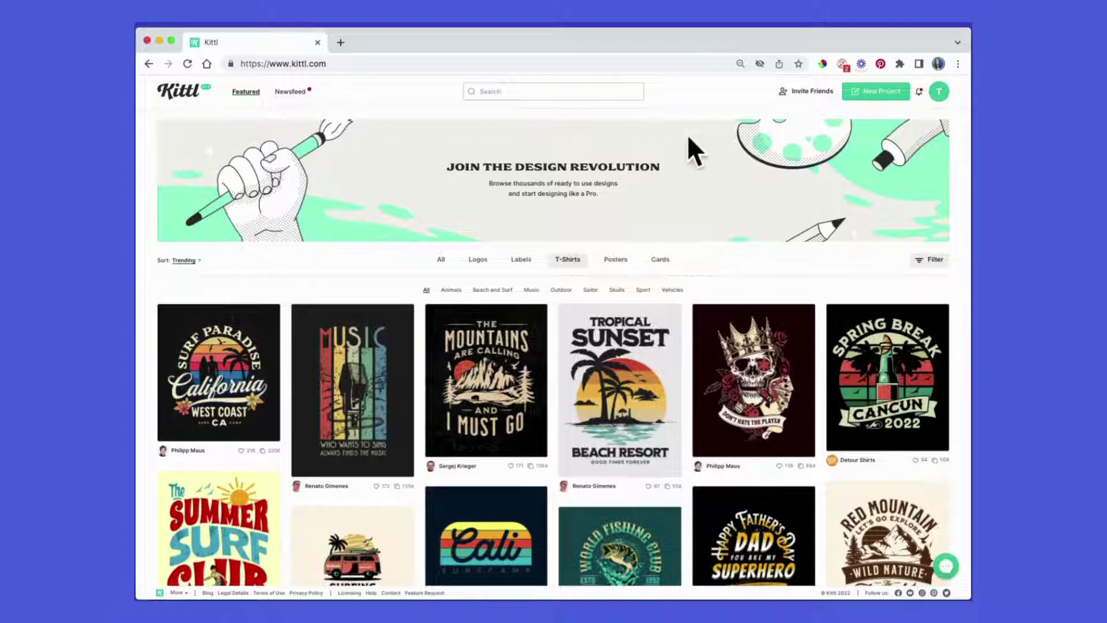
- Return to the Featured T-shirt designs and sort them by Recent
left_click(246, 93)
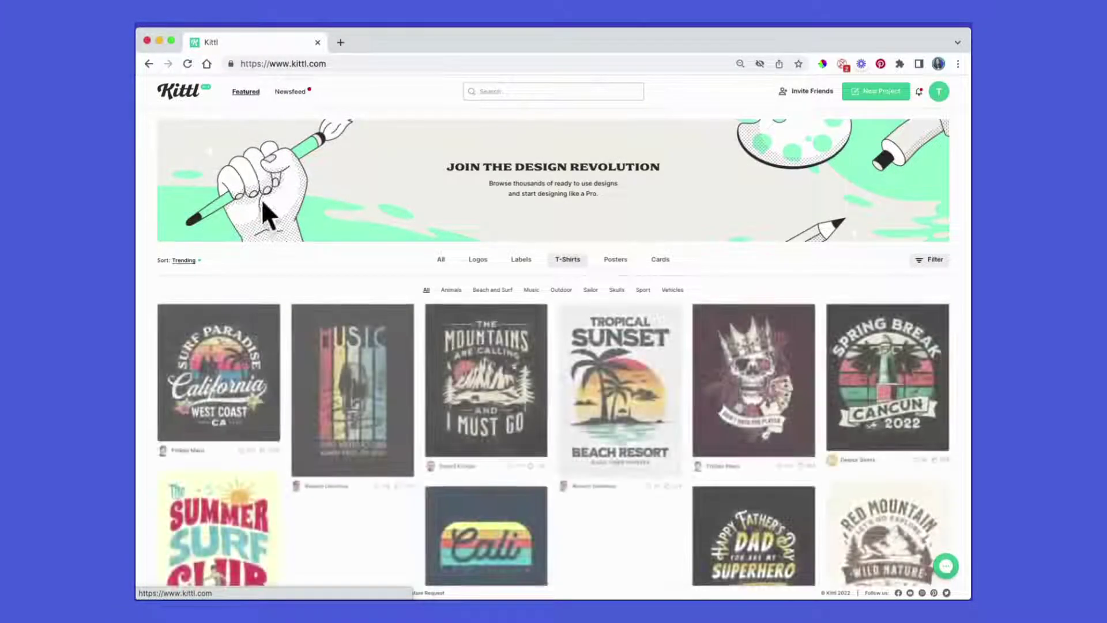
scroll(285, 349, "down", 3)
scroll(285, 347, "down", 3)
scroll(288, 354, "up", 5)
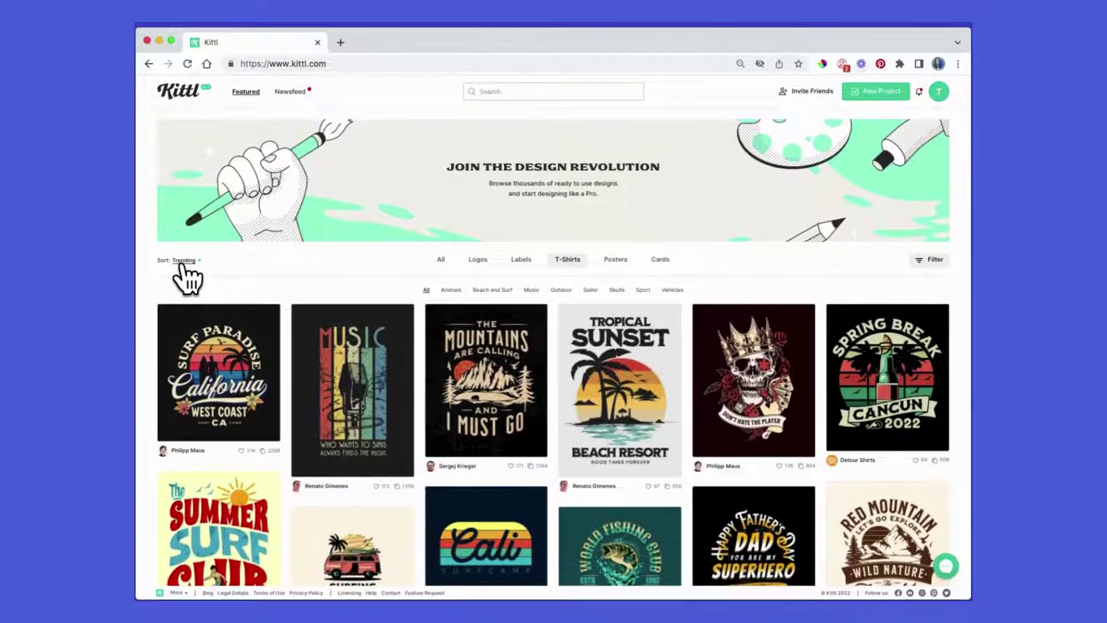
left_click(181, 283)
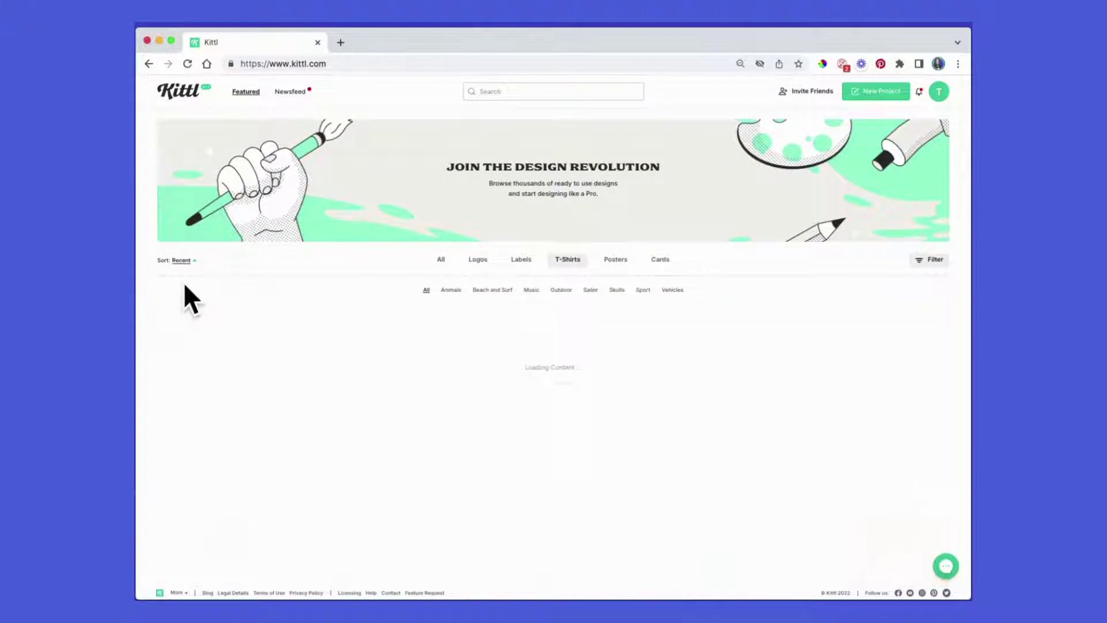
scroll(364, 326, "down", 3)
scroll(366, 331, "up", 3)
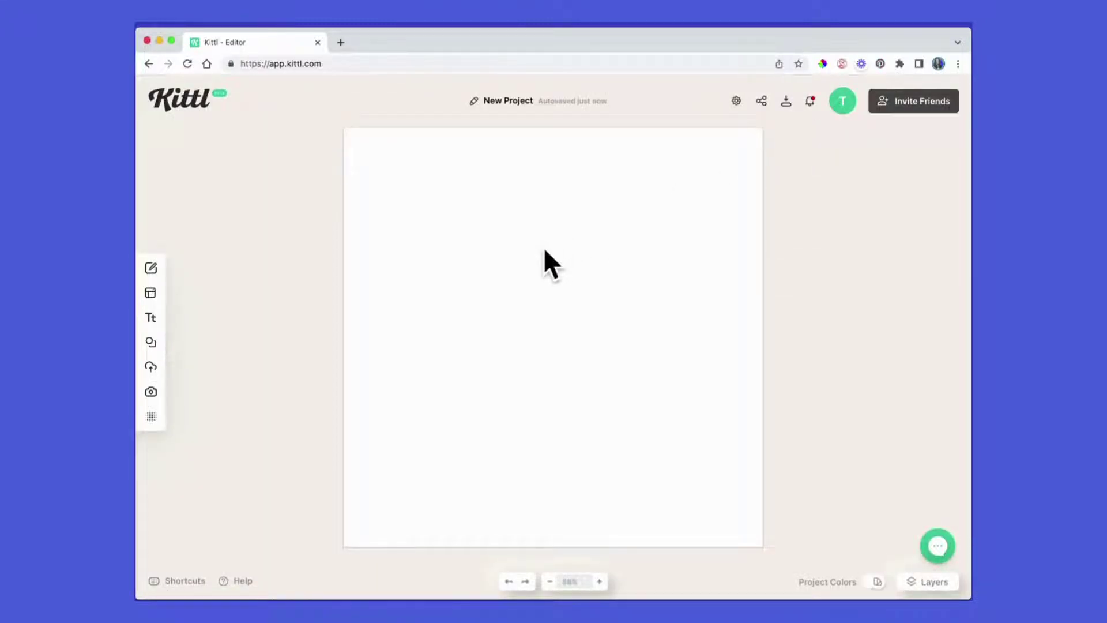
- Add a headline text reading LET'S / DO / THIS on three lines
key("t")
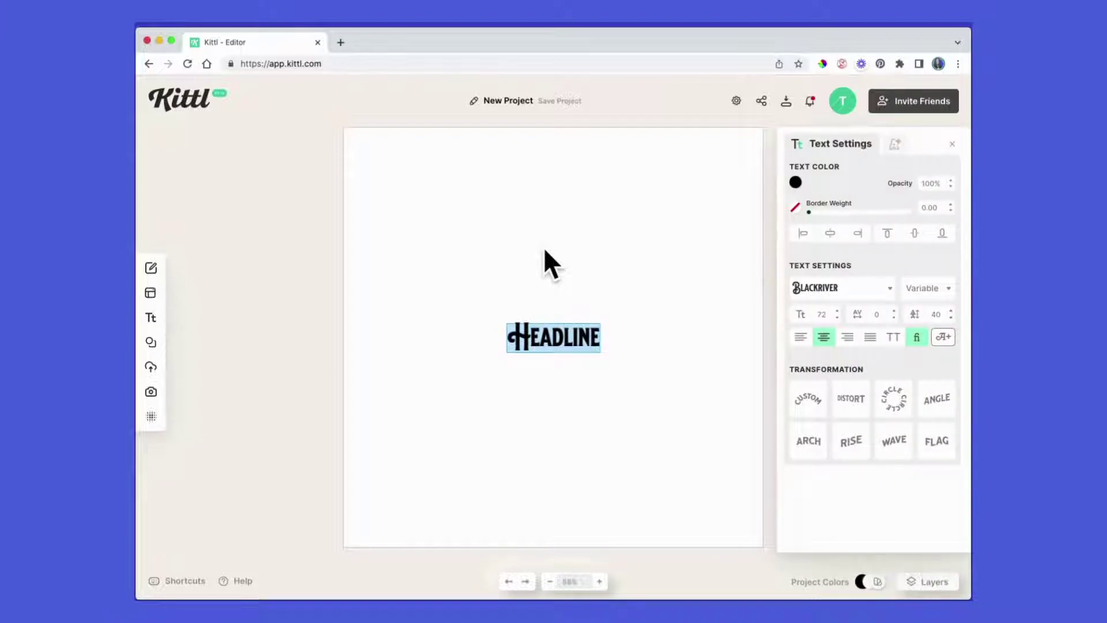
type("LE")
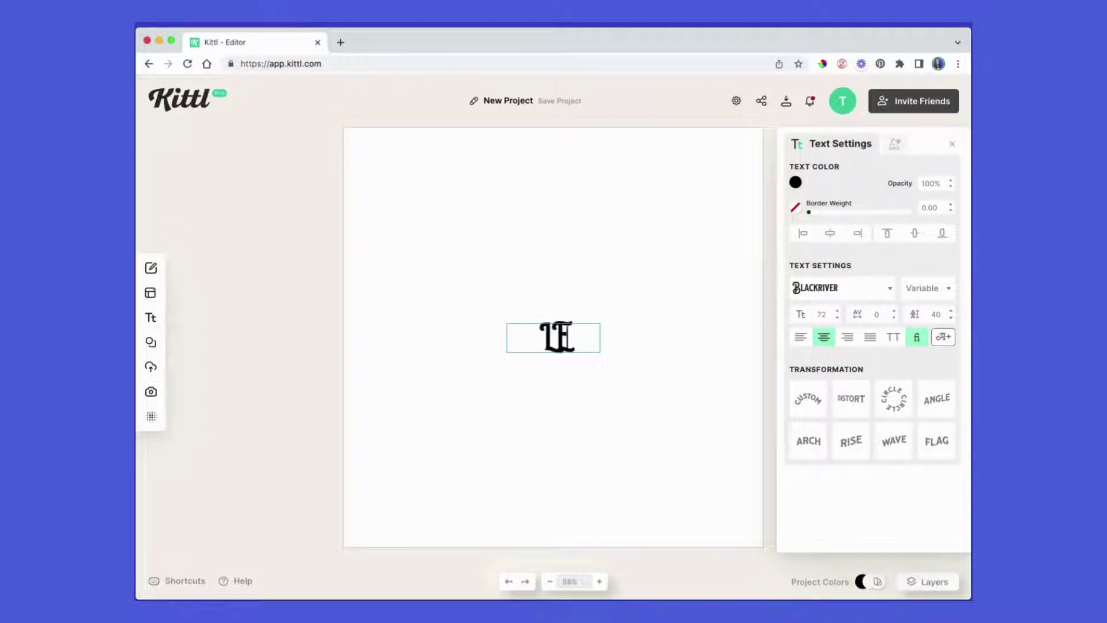
type("T'S")
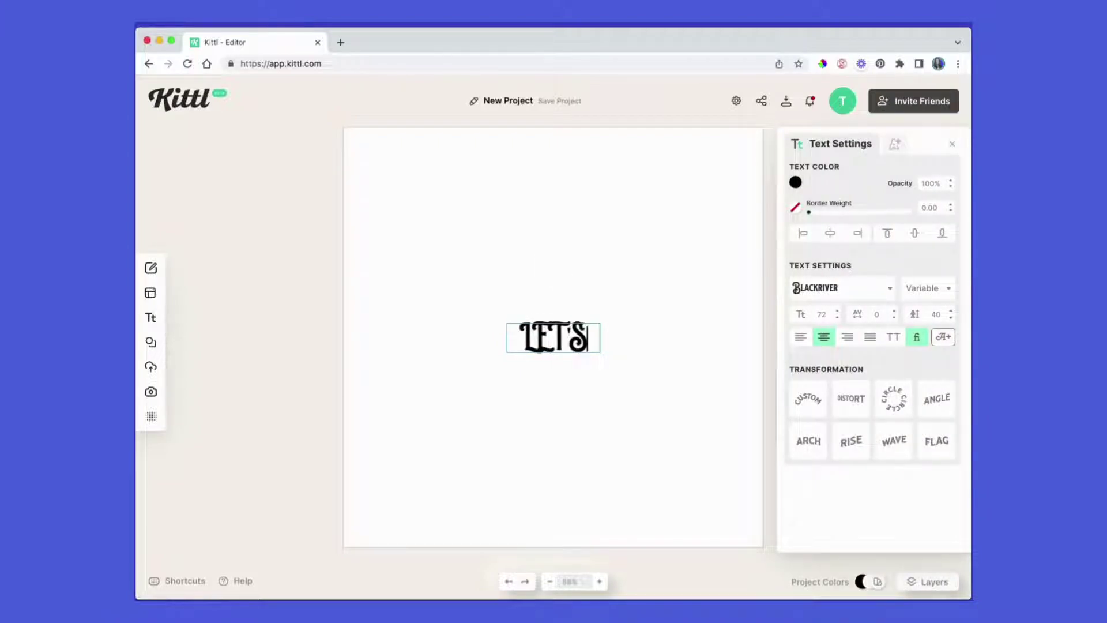
key("Return")
type("DO")
key("Return")
type("THI")
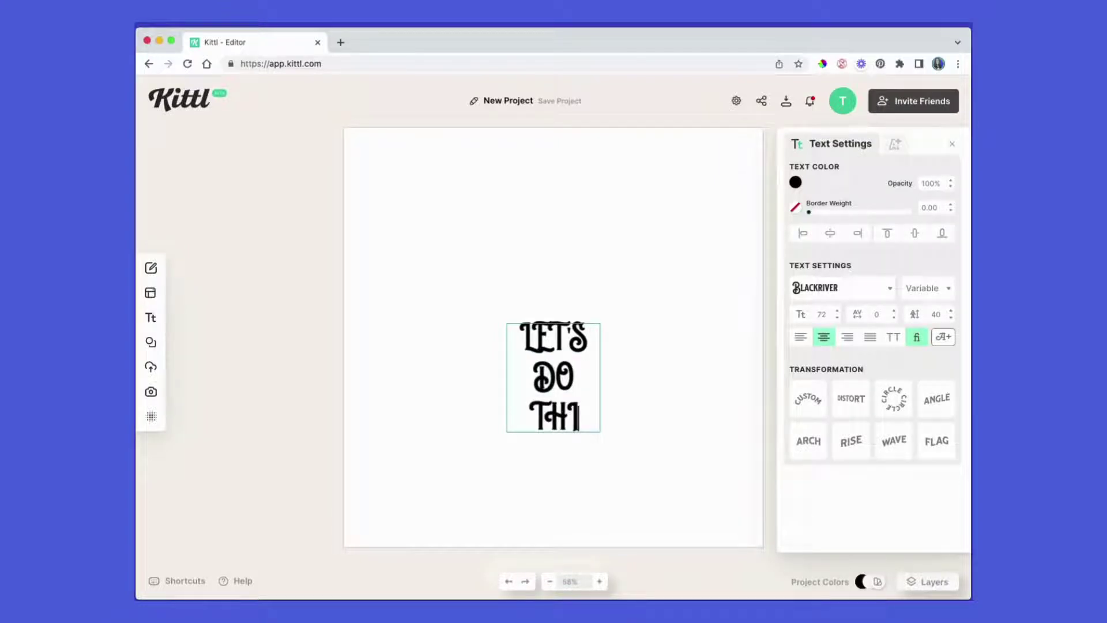
type("S")
key("Escape")
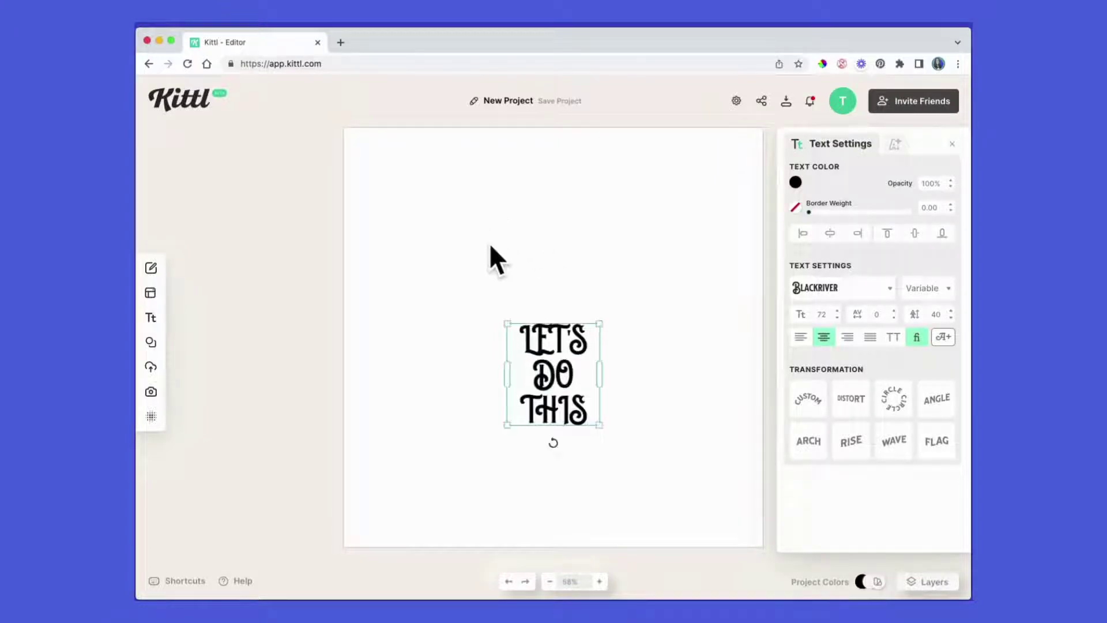
- Set the headline typeface to Barlow in Extra Bold weight
left_click(836, 297)
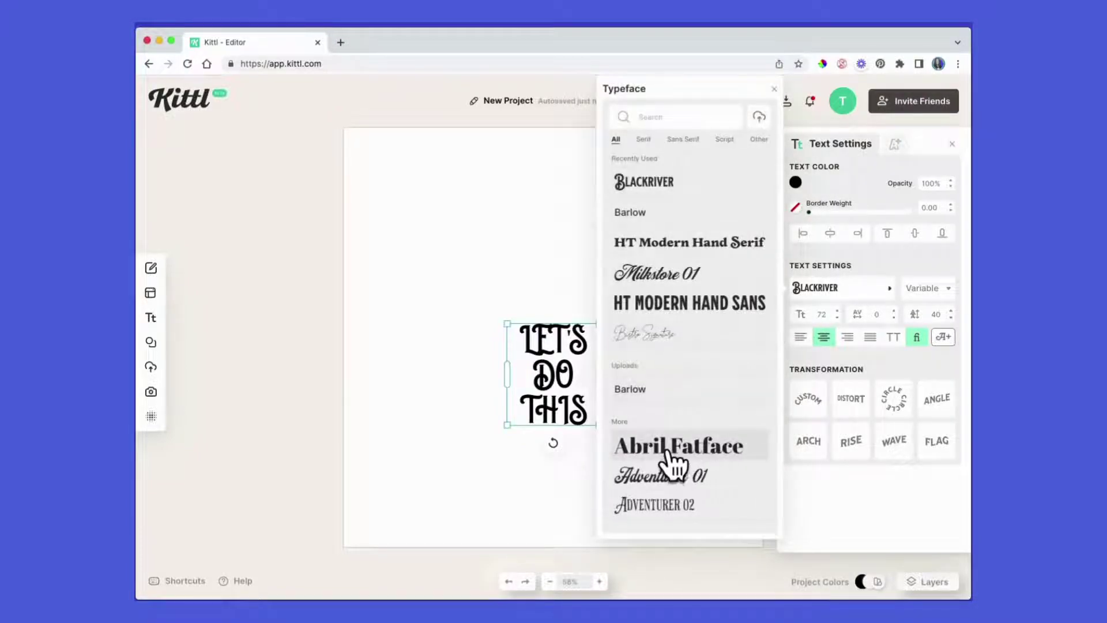
left_click(668, 449)
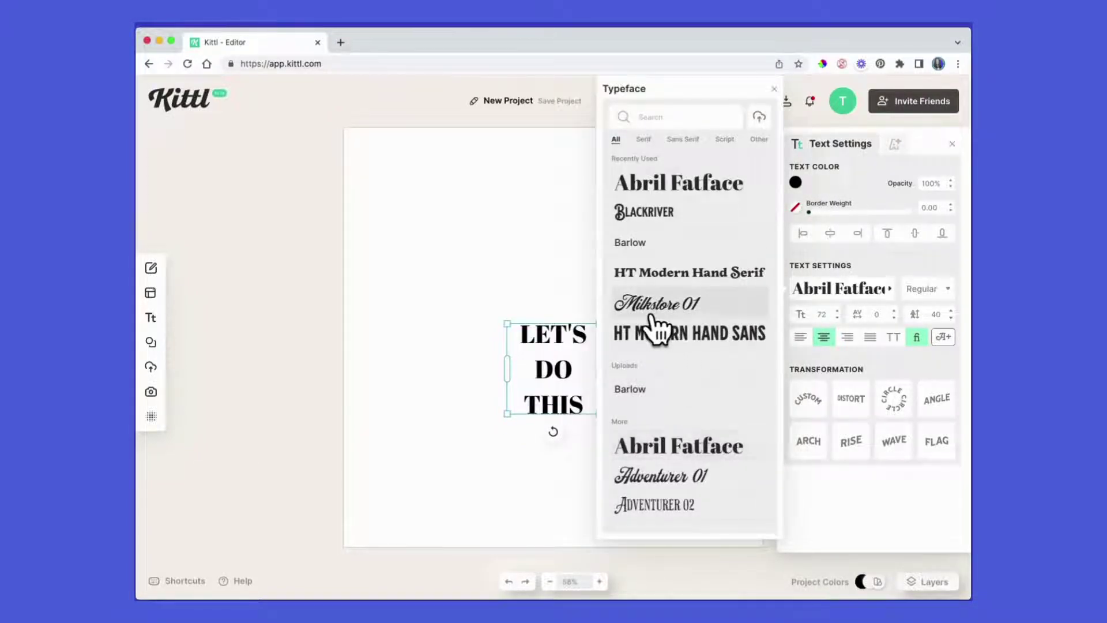
left_click(640, 245)
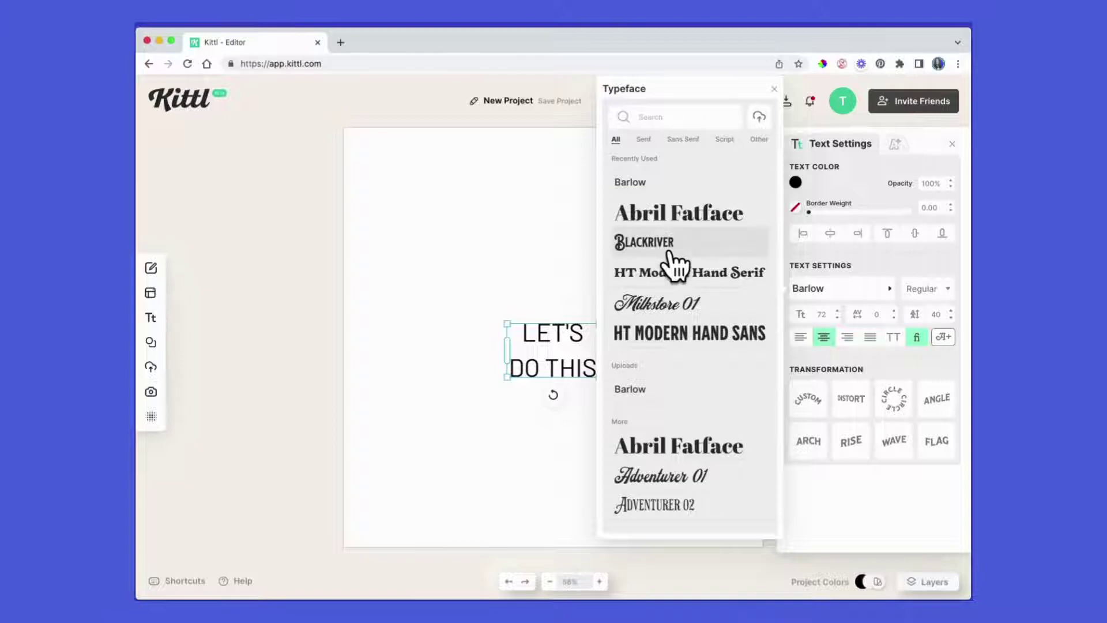
left_click(923, 289)
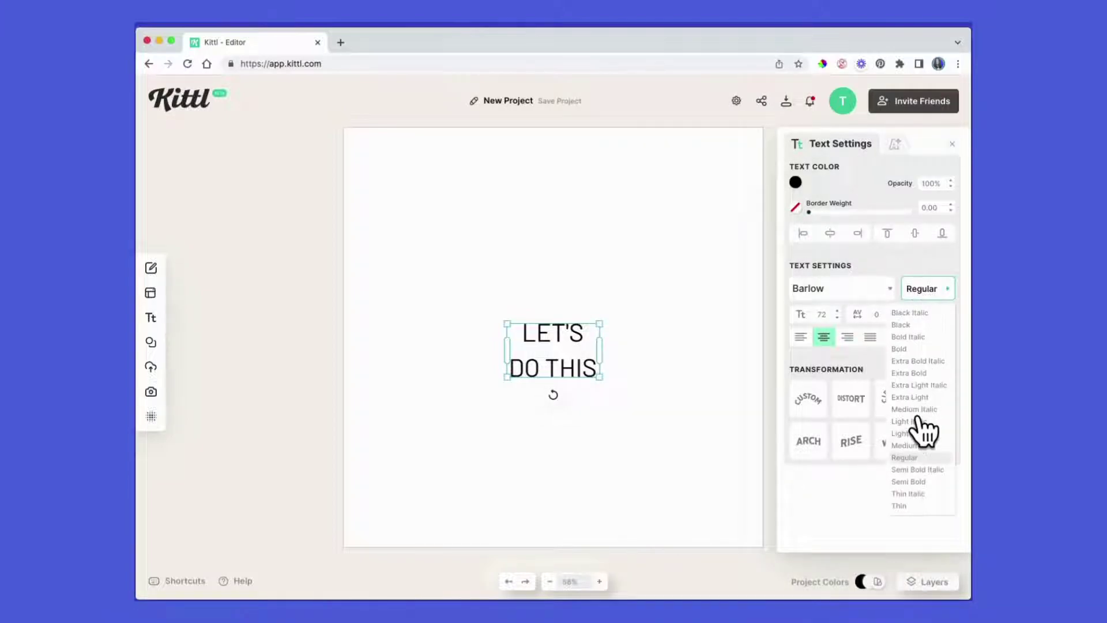
left_click(908, 373)
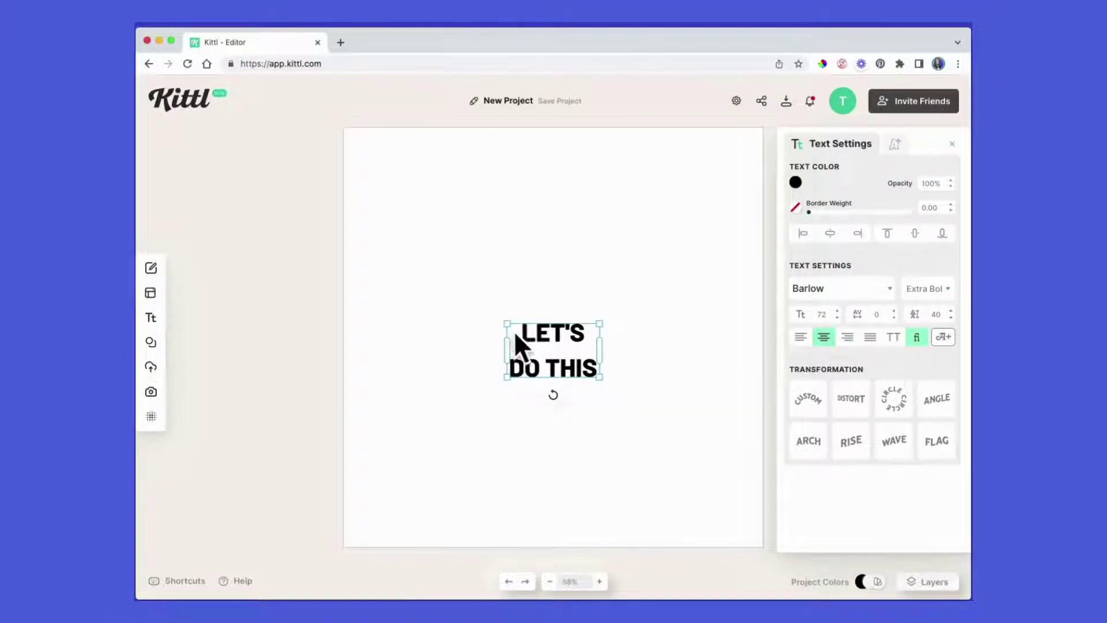
- Enlarge the headline to size 156 and centre it on the canvas
left_click_drag(504, 323, 375, 285)
key("Escape")
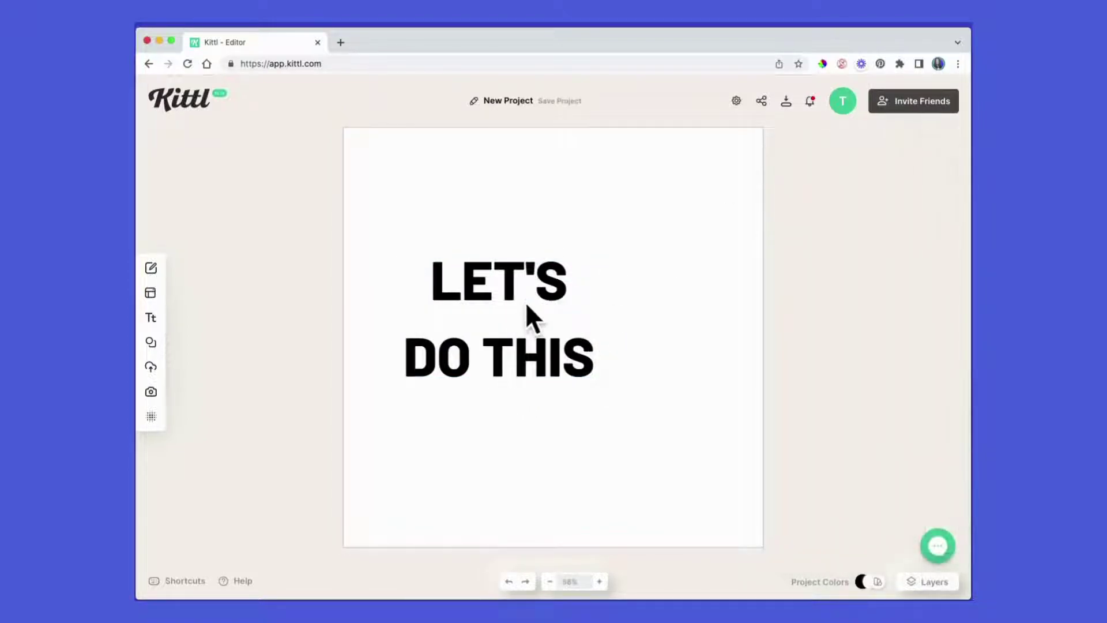
left_click_drag(496, 274, 520, 353)
left_click(858, 232)
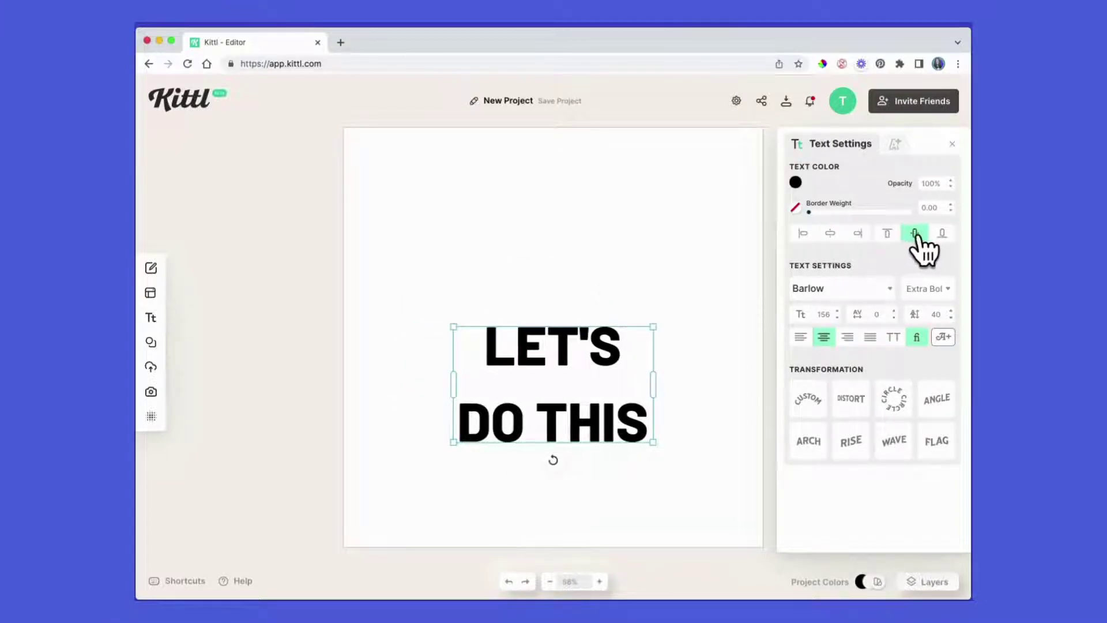
left_click(915, 236)
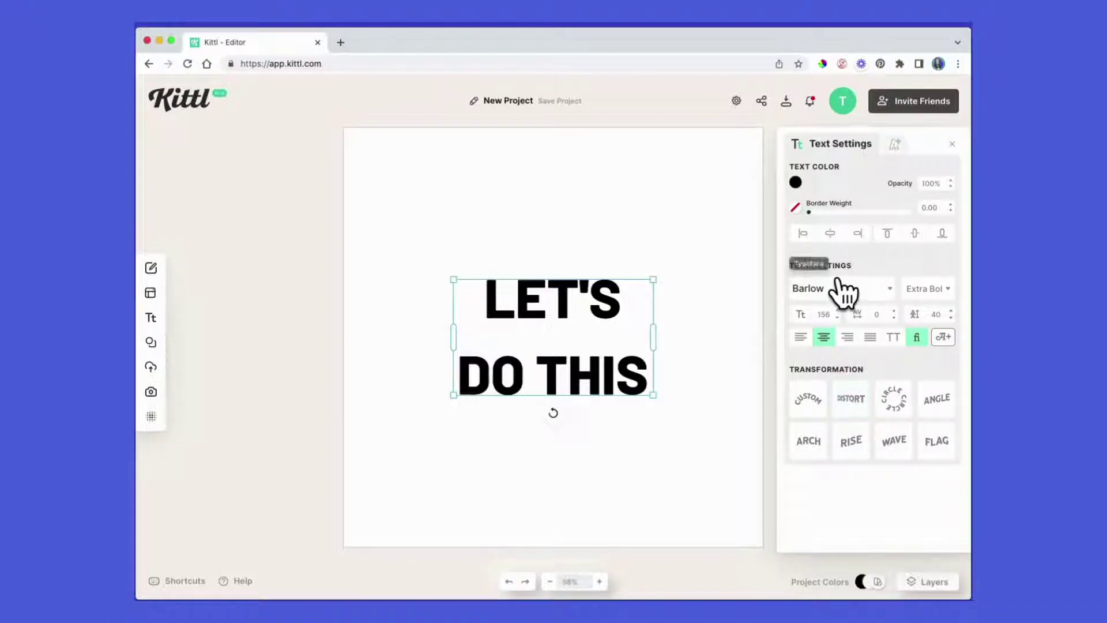
- Apply a Detailed 3d Shadow to the headline
left_click(895, 144)
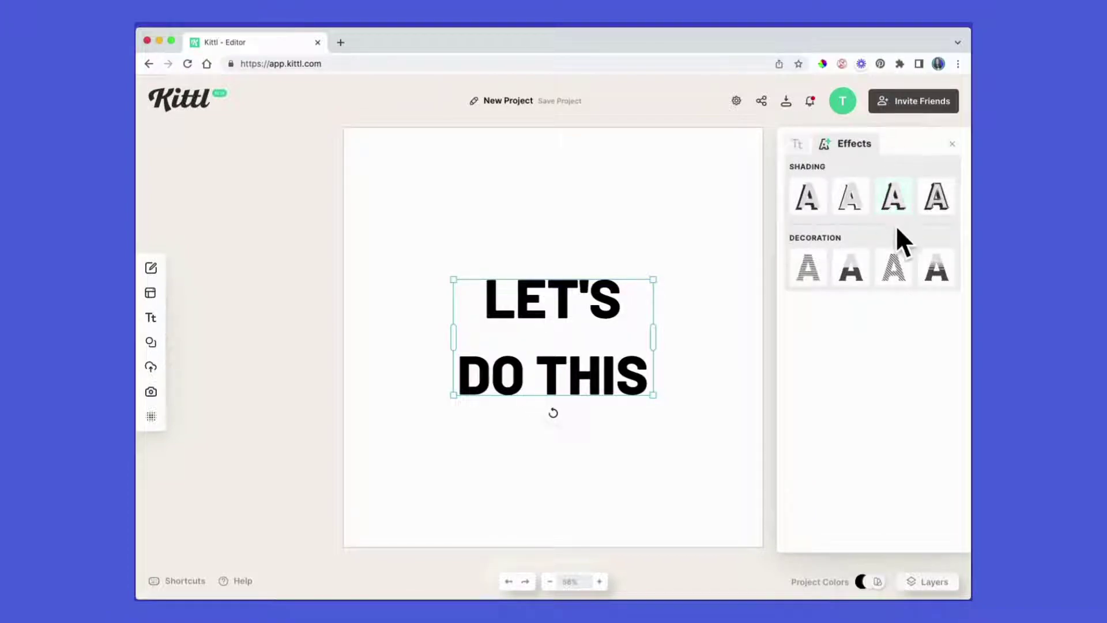
left_click(892, 205)
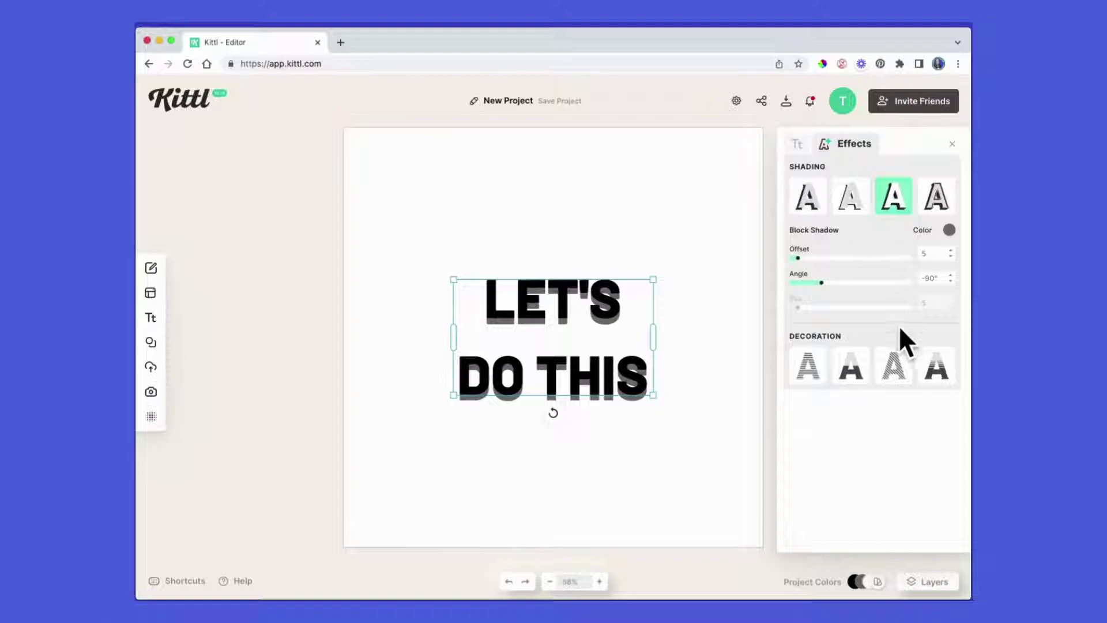
left_click(893, 372)
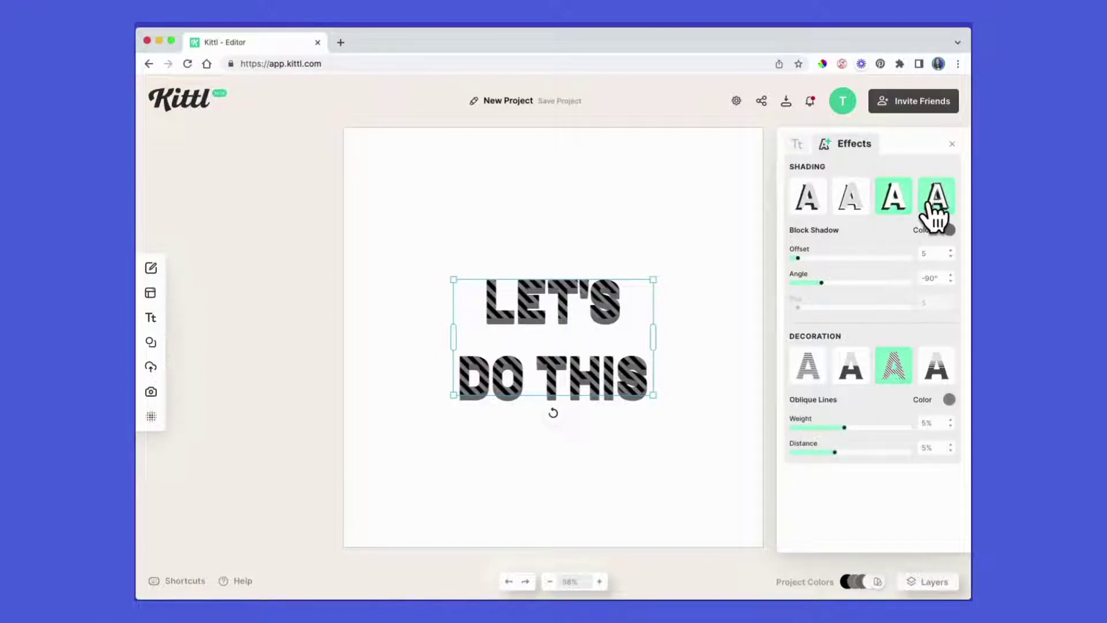
left_click(931, 207)
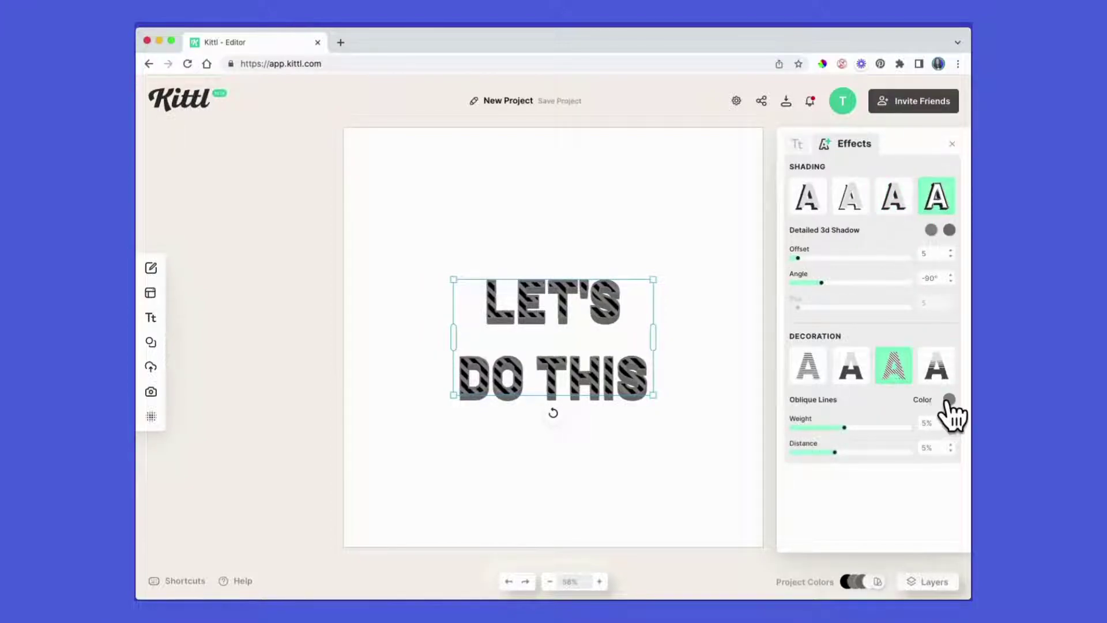
- Add a red Color Cut decoration to the headline
left_click(949, 400)
left_click(903, 396)
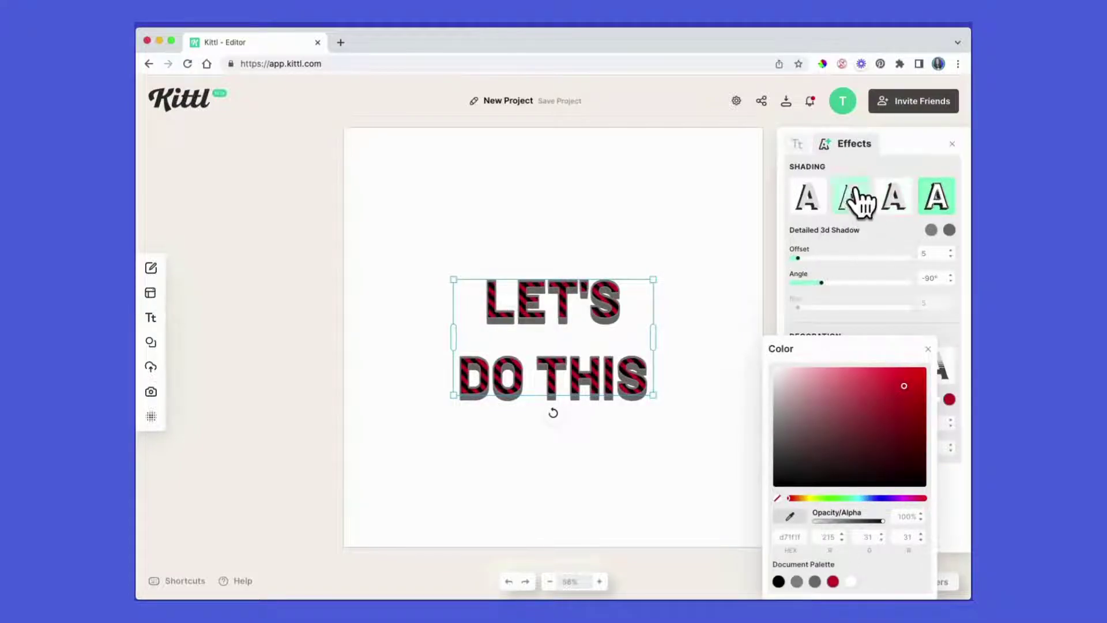
left_click(854, 240)
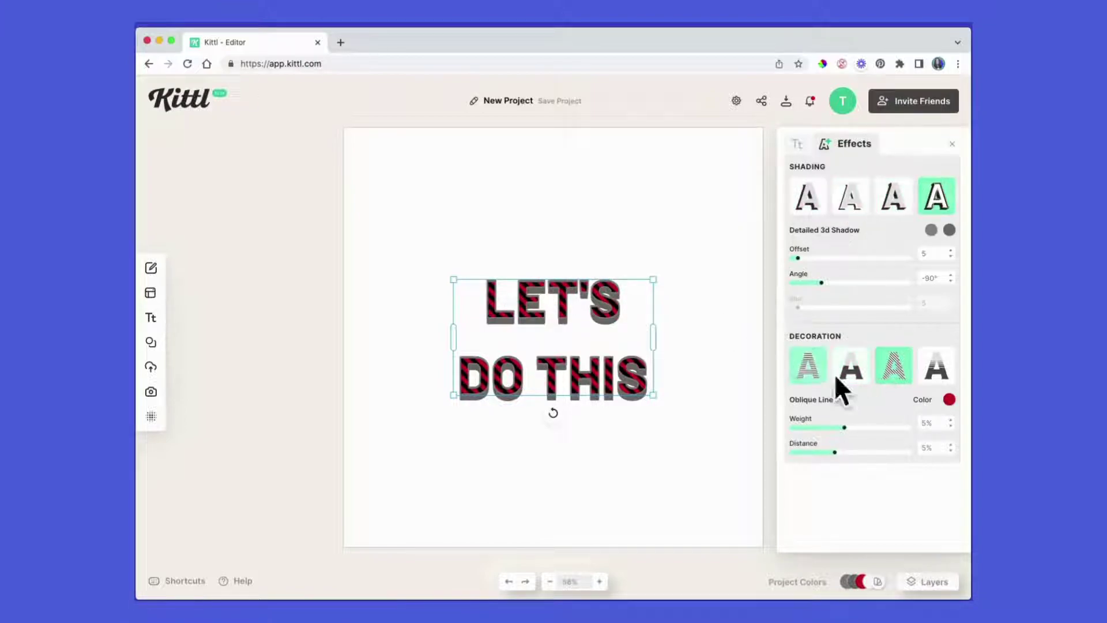
left_click(848, 379)
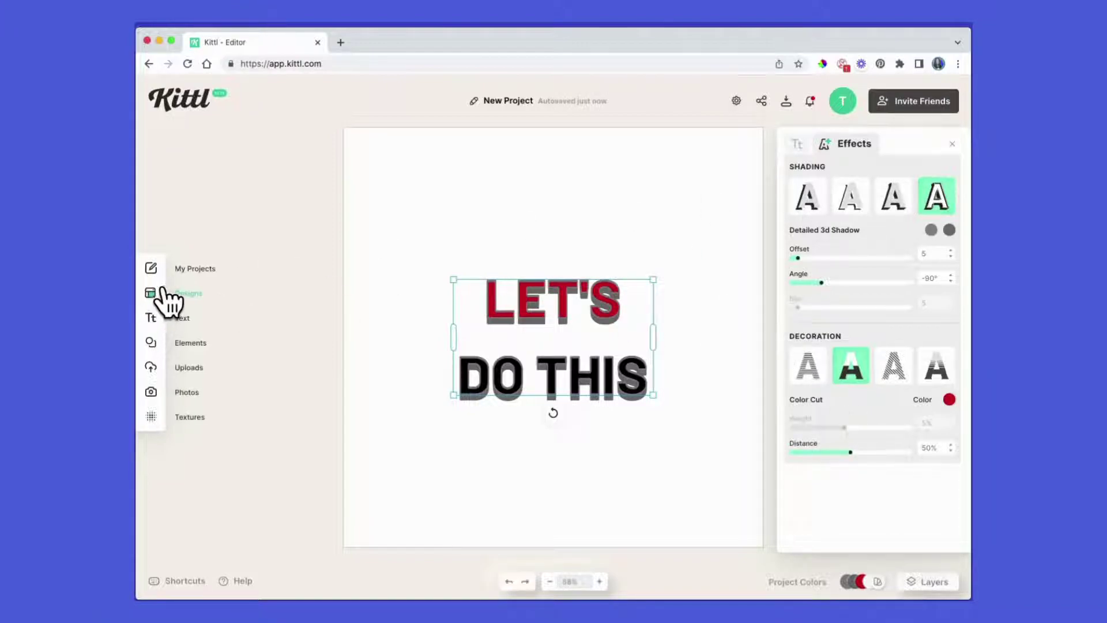
- Open the Elements library and browse the graphics
left_click(190, 345)
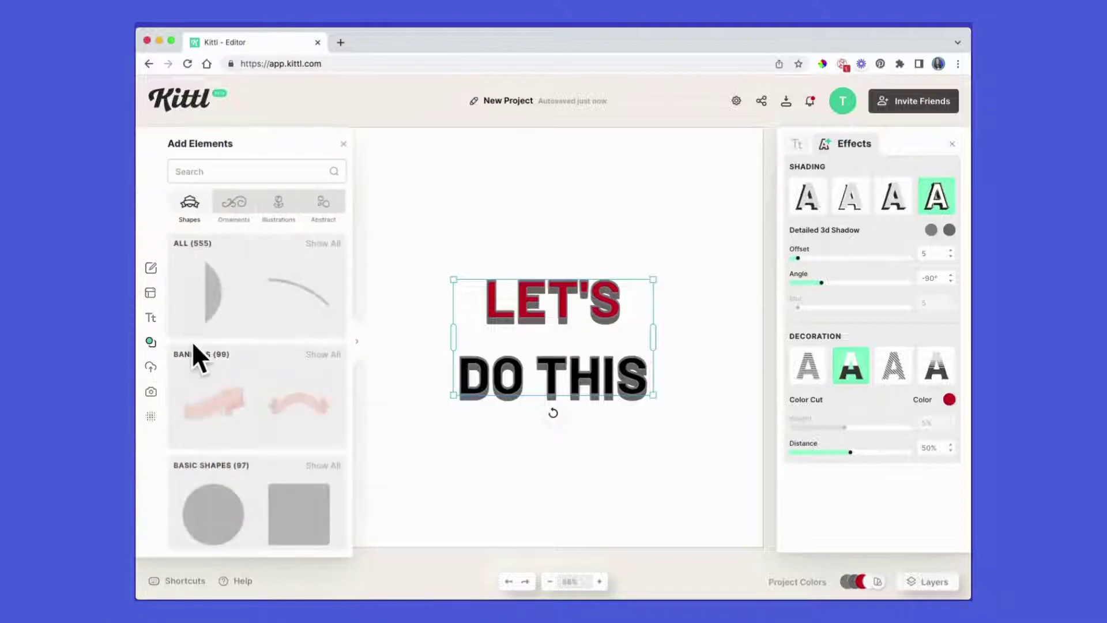
scroll(257, 337, "down", 2)
scroll(251, 326, "down", 7)
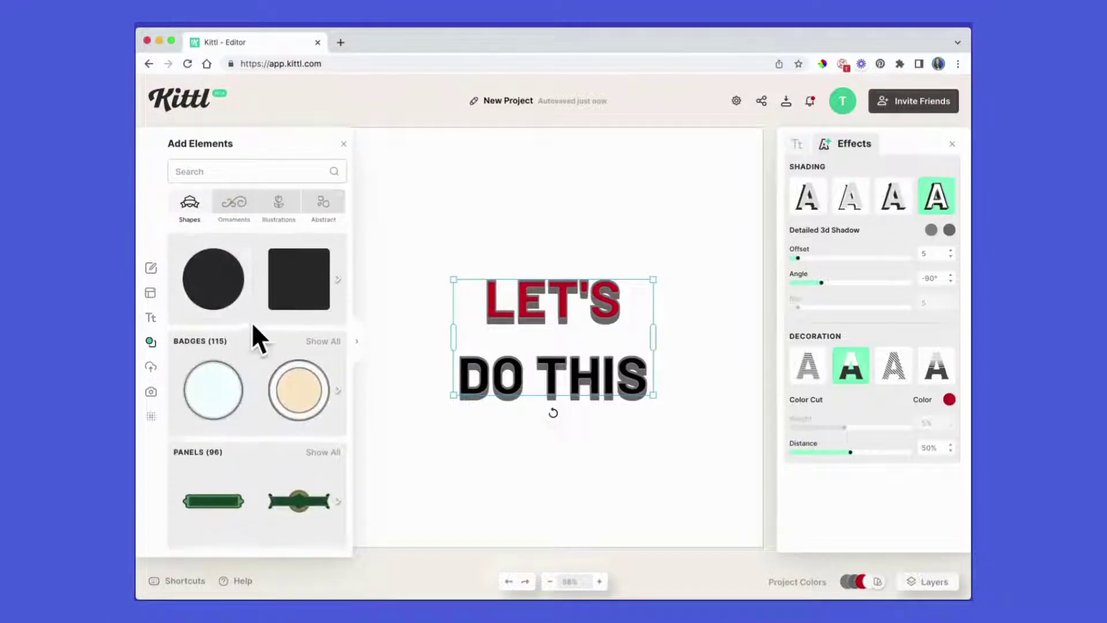
scroll(254, 334, "down", 2)
scroll(251, 322, "up", 4)
- Search elements for 'bea' and place the wave illustration above LET'S
left_click(244, 169)
type("beach")
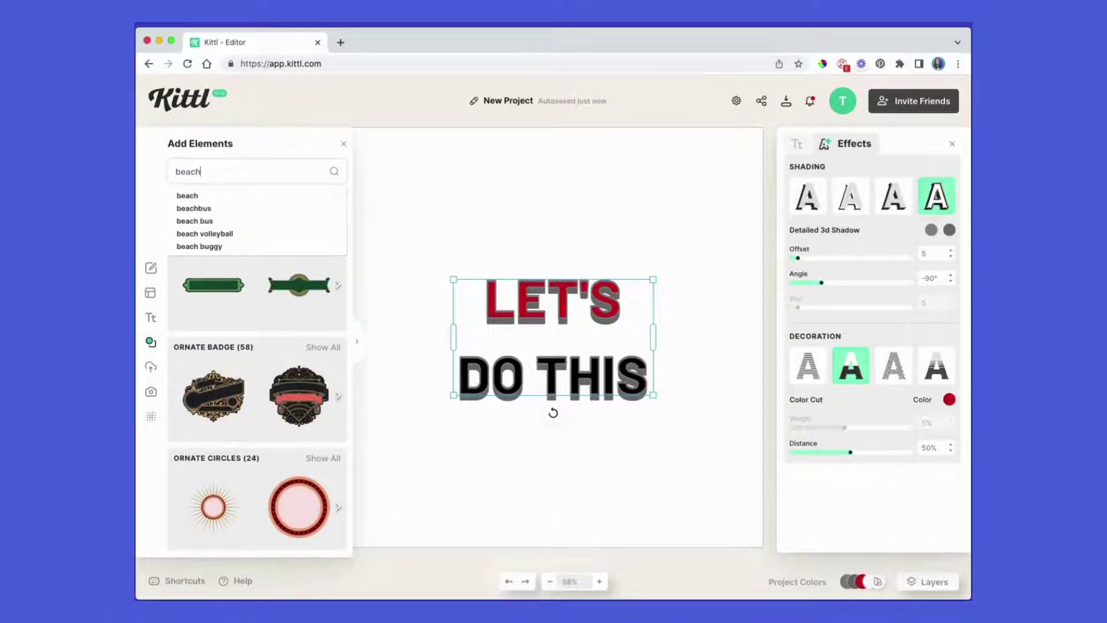
key("Return")
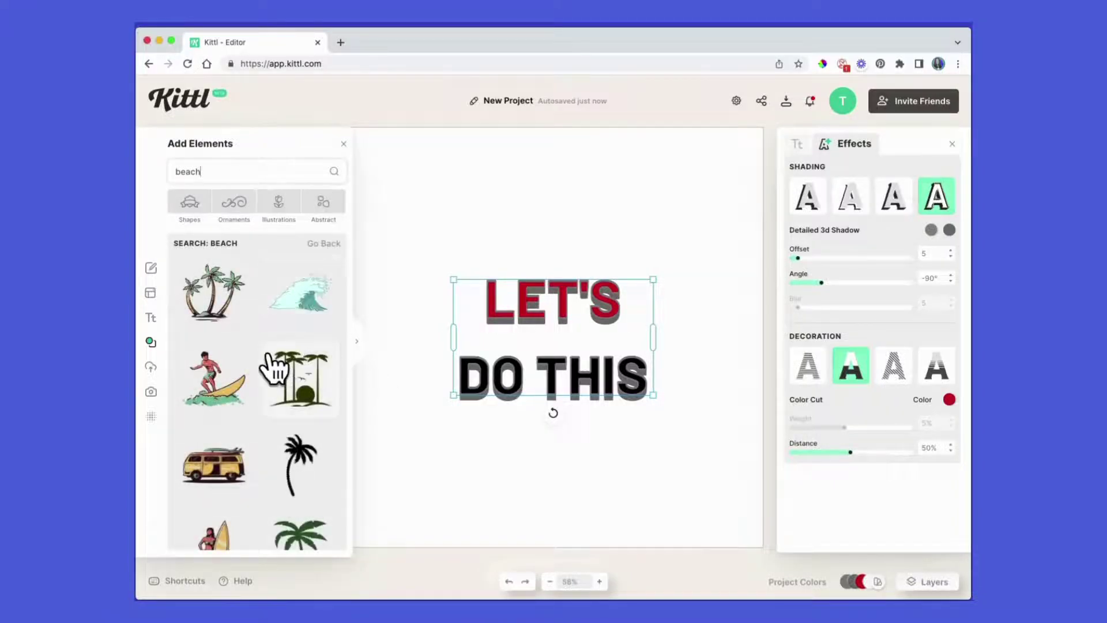
left_click(302, 294)
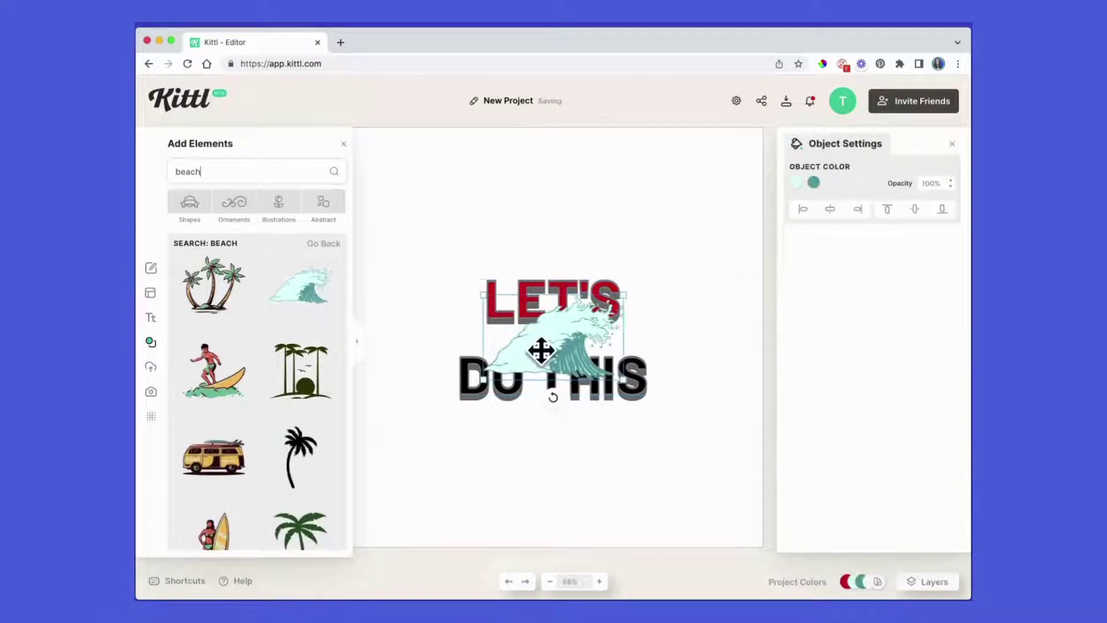
left_click_drag(540, 351, 551, 247)
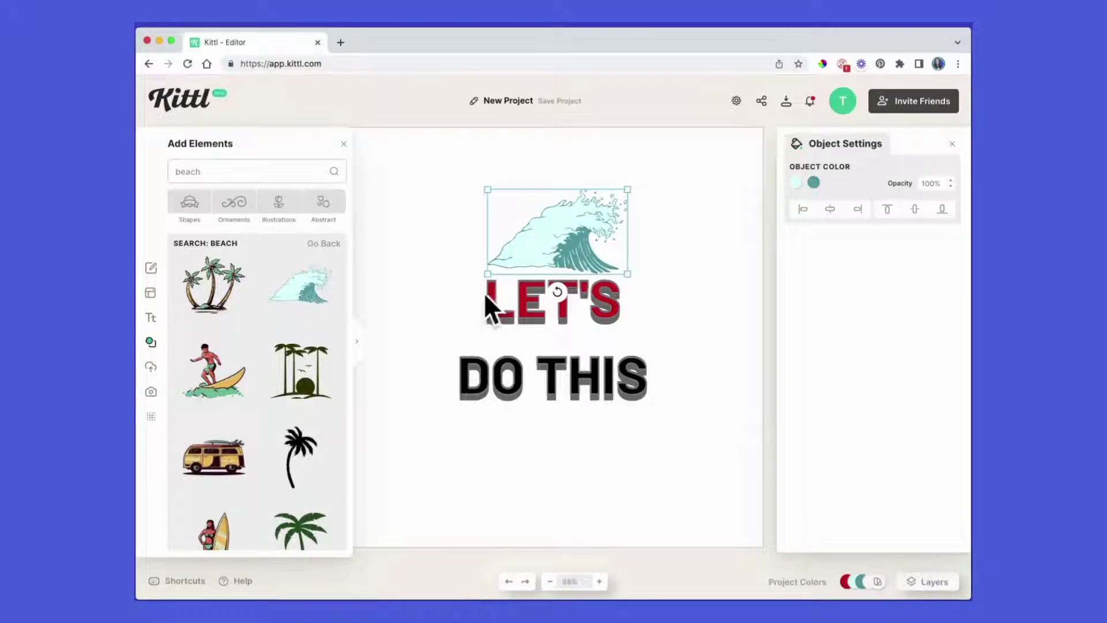
- Recolour the headline: teal shadow, teal LET'S, and light teal DO THIS
left_click(509, 315)
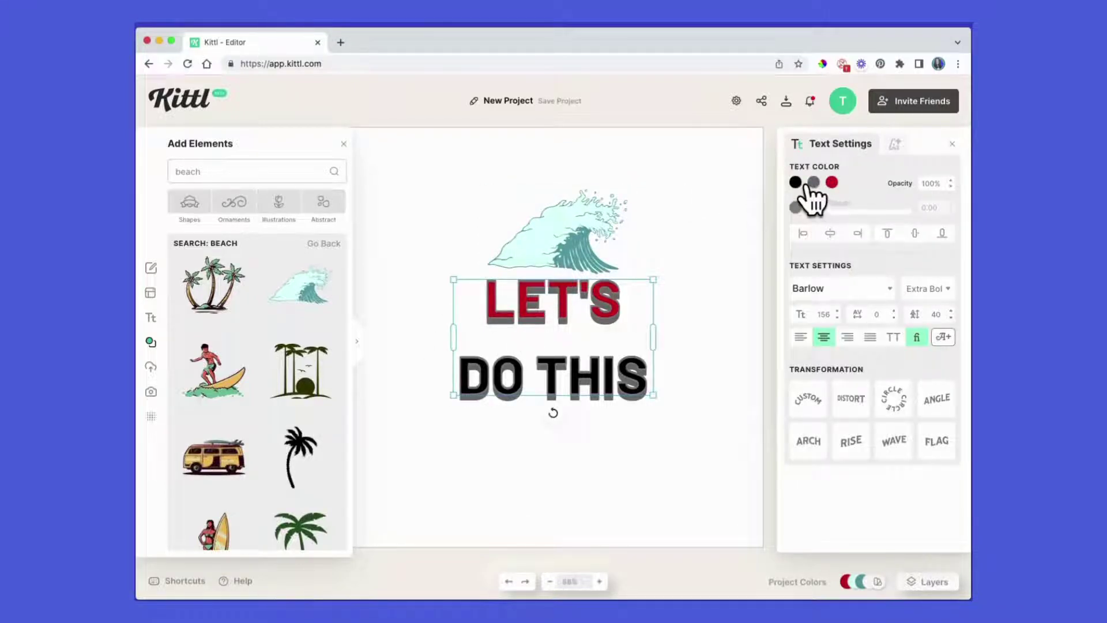
left_click(814, 183)
left_click(733, 410)
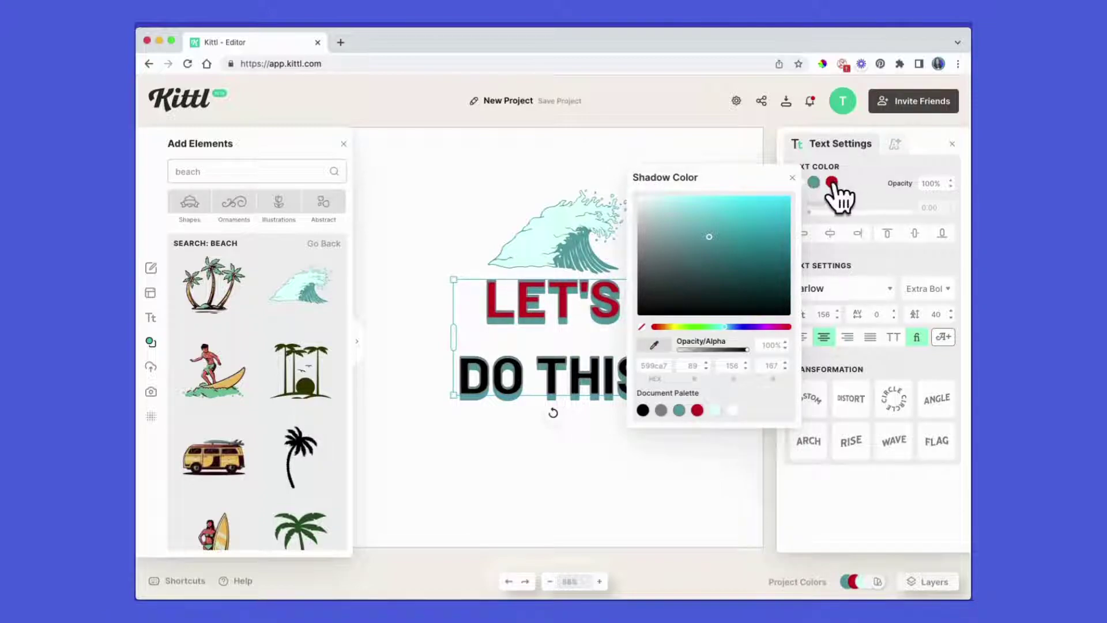
left_click(831, 183)
left_click(696, 410)
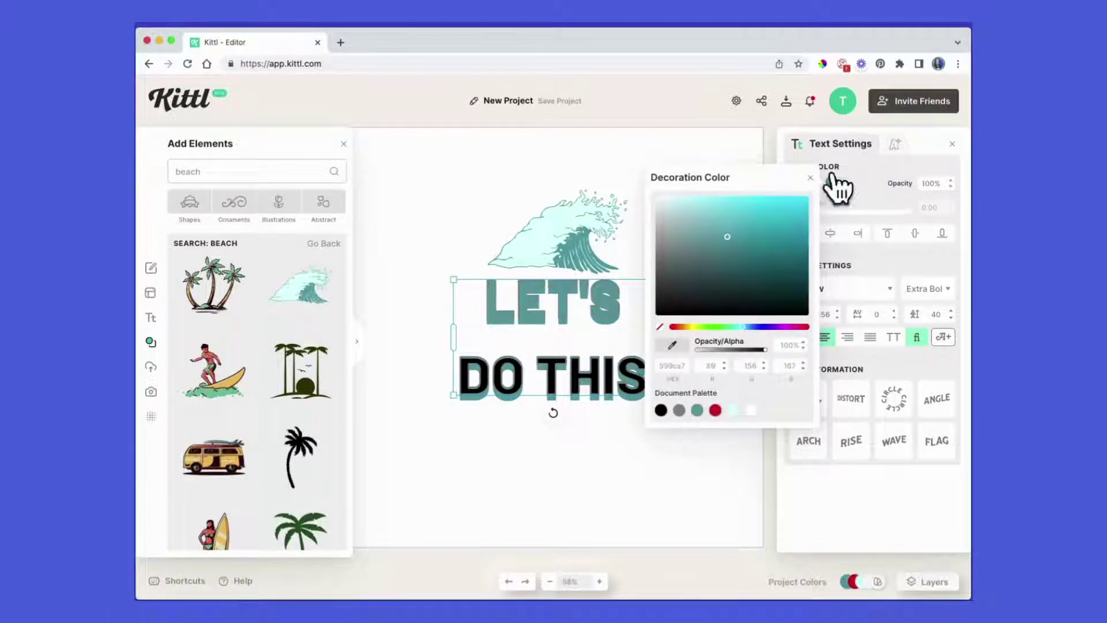
left_click(853, 160)
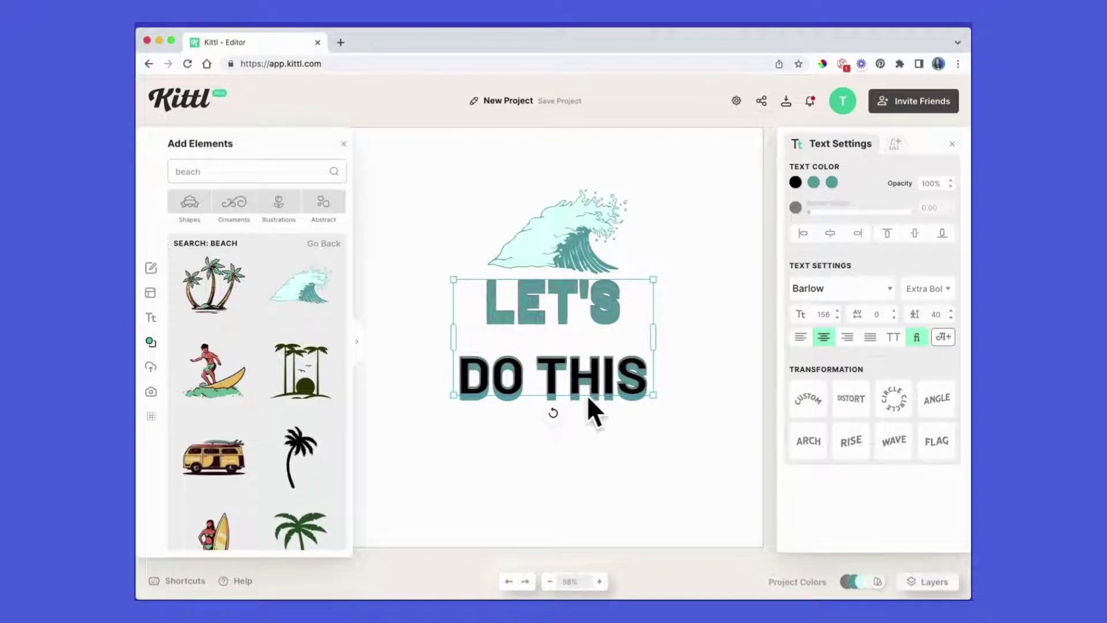
left_click(795, 182)
left_click(679, 410)
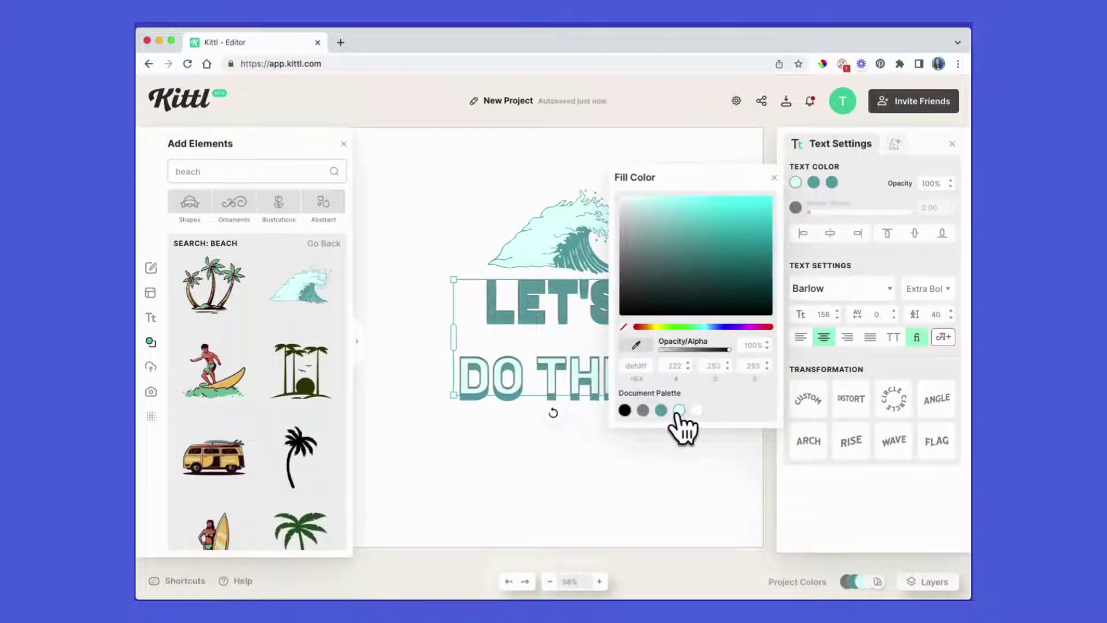
left_click(585, 441)
left_click(586, 441)
- Widen the text box so the headline runs on one line, then centre it
left_click(542, 319)
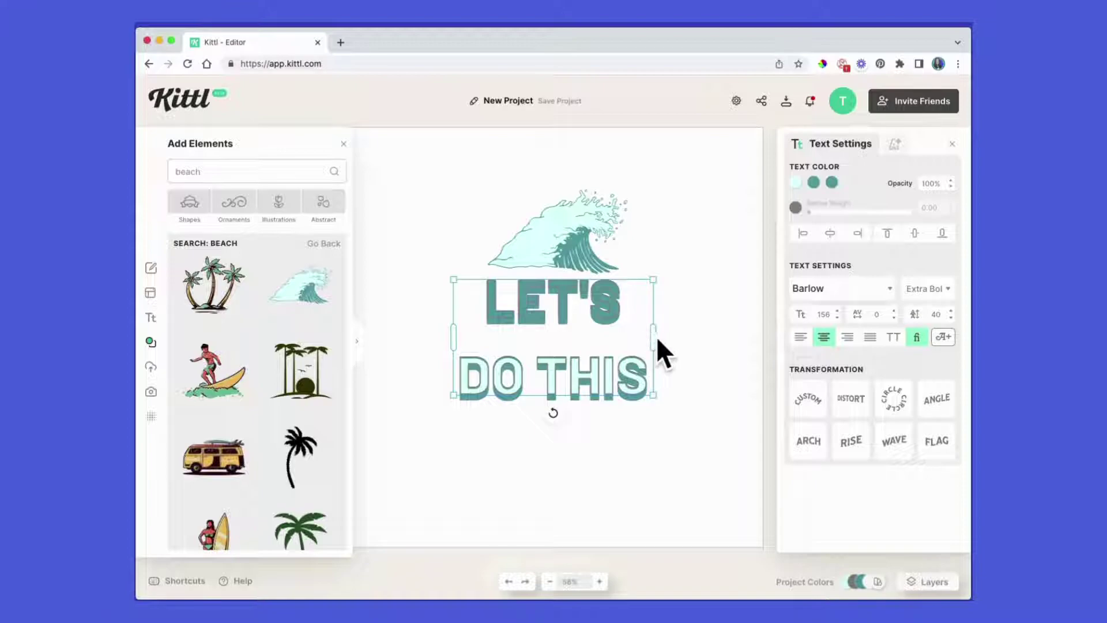
left_click_drag(655, 338, 836, 327)
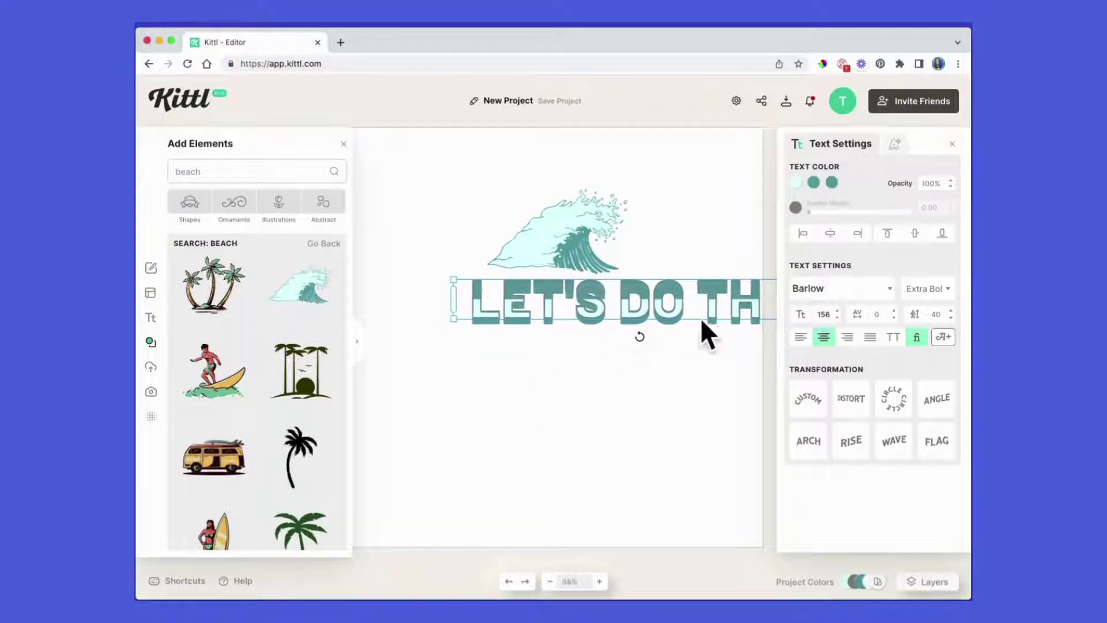
left_click(830, 234)
left_click(913, 234)
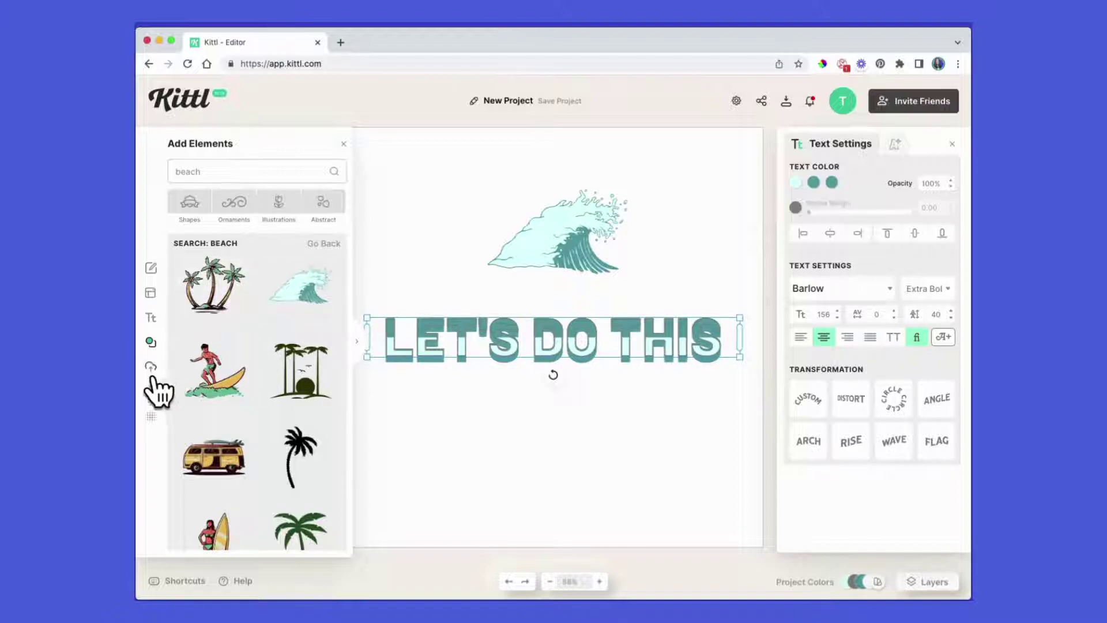
- Apply a brick texture to the canvas background
left_click(151, 417)
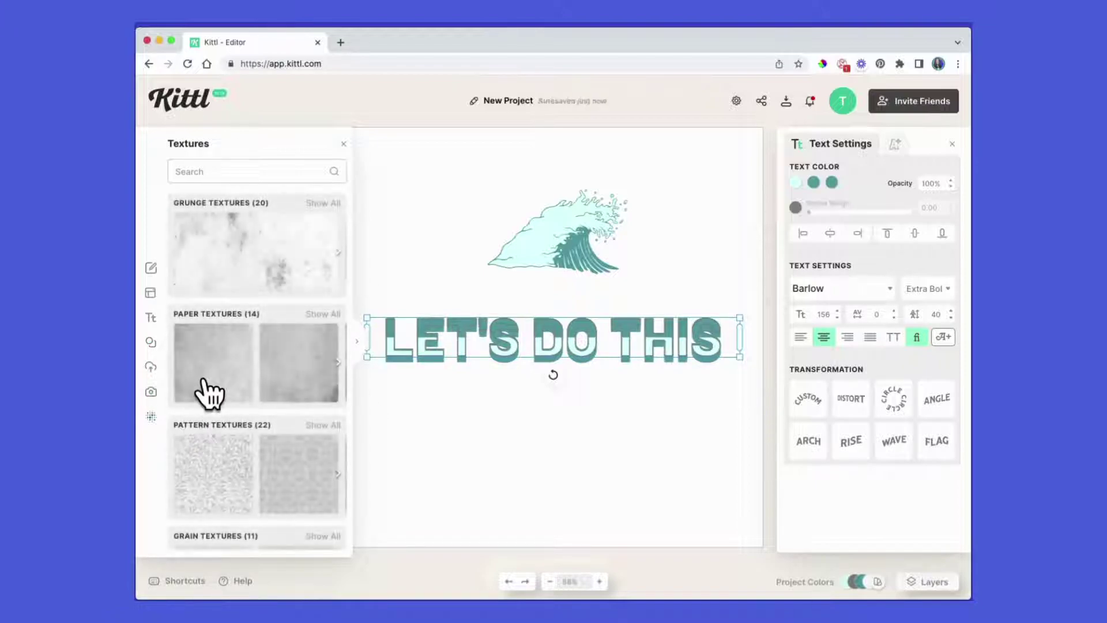
scroll(205, 381, "down", 7)
scroll(206, 381, "down", 3)
left_click(201, 486)
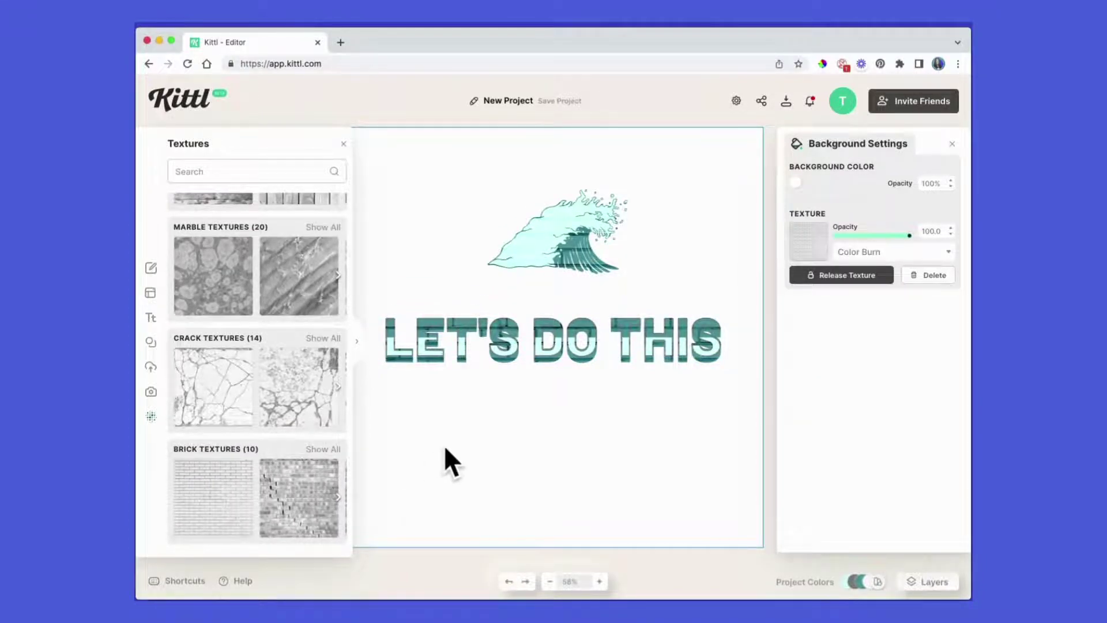
scroll(444, 445, "down", 2)
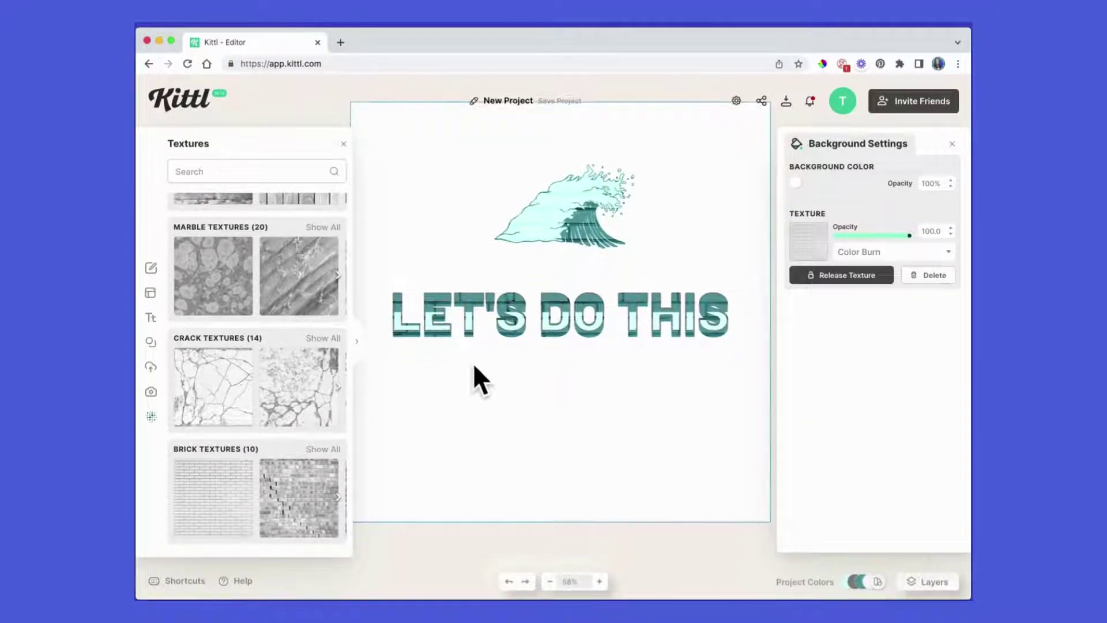
- Lighten the background colour to pale pink and nudge the headline slightly lower
left_click(796, 182)
left_click(677, 278)
mouse_move(676, 279)
left_mouse_down()
mouse_move(640, 246)
mouse_move(639, 265)
mouse_move(638, 211)
mouse_move(621, 207)
left_mouse_up()
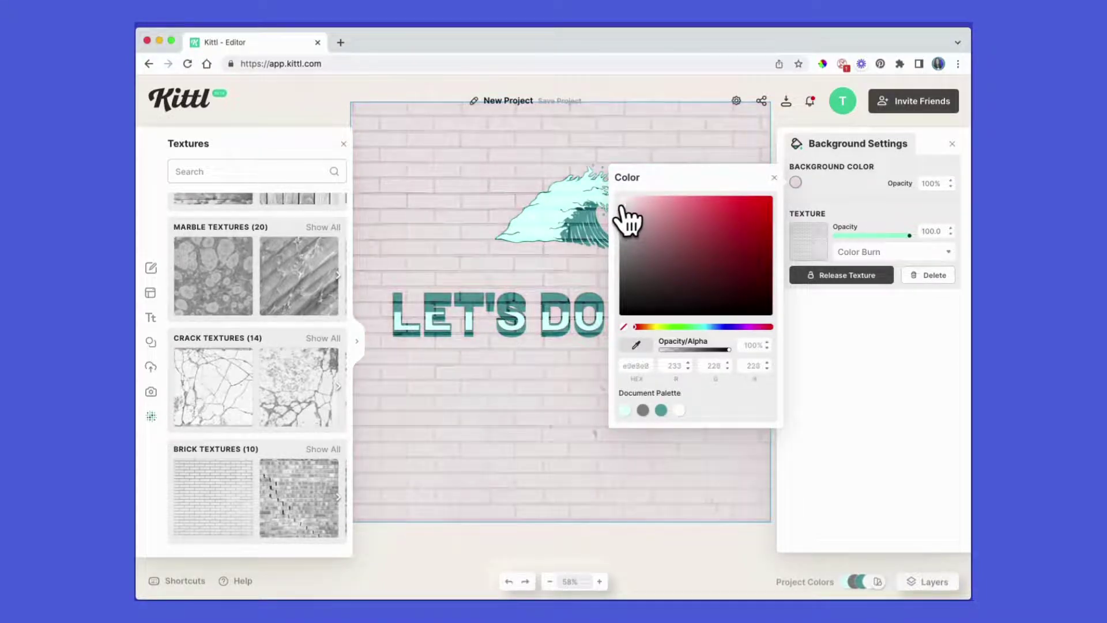
left_click(531, 350)
left_click_drag(528, 328, 531, 348)
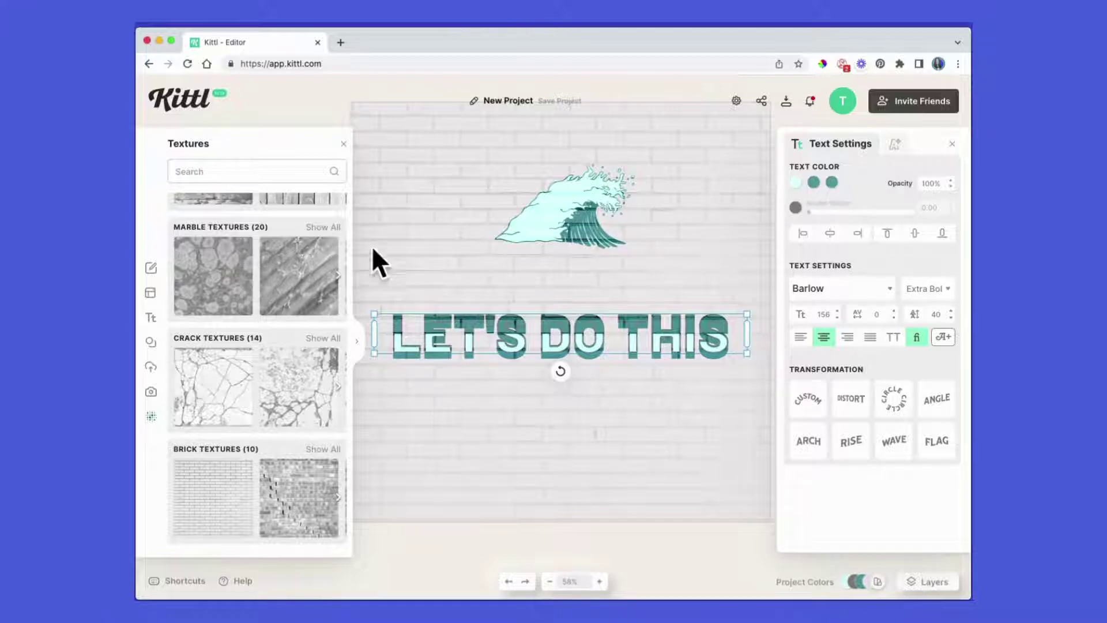
left_click(426, 233)
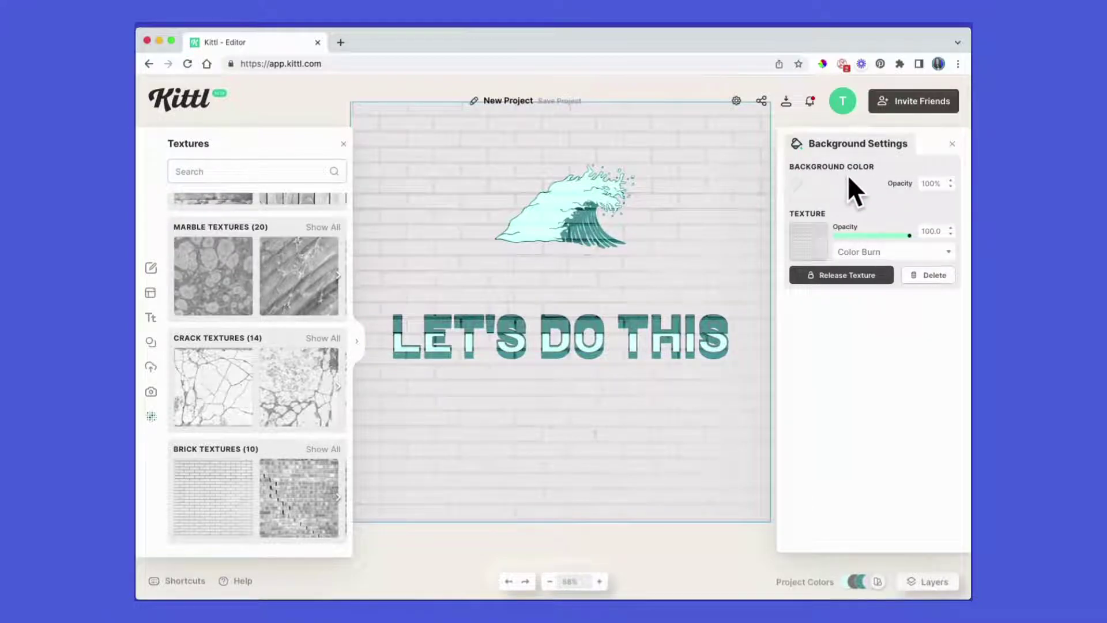
- Delete the brick texture and move the wave down toward the text
left_click(927, 275)
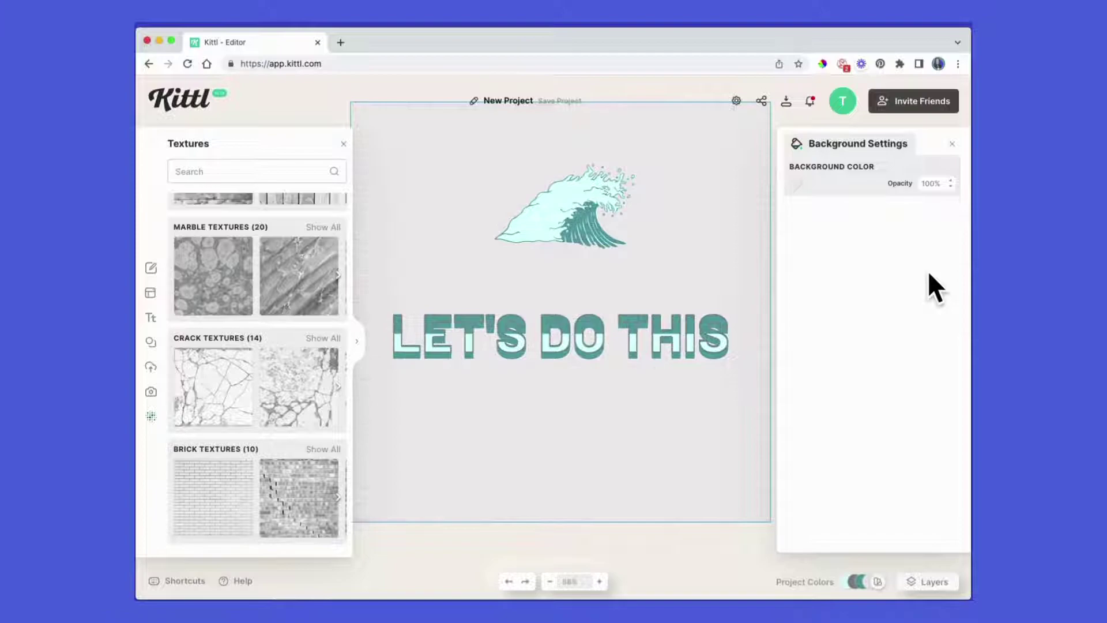
left_click_drag(571, 225, 568, 273)
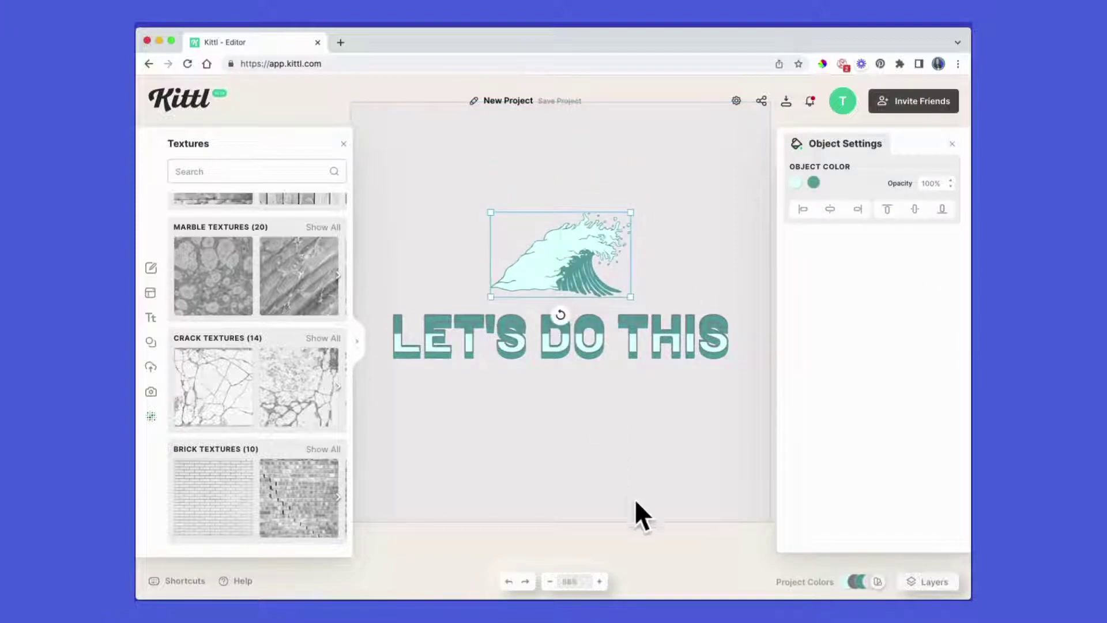
left_click(858, 582)
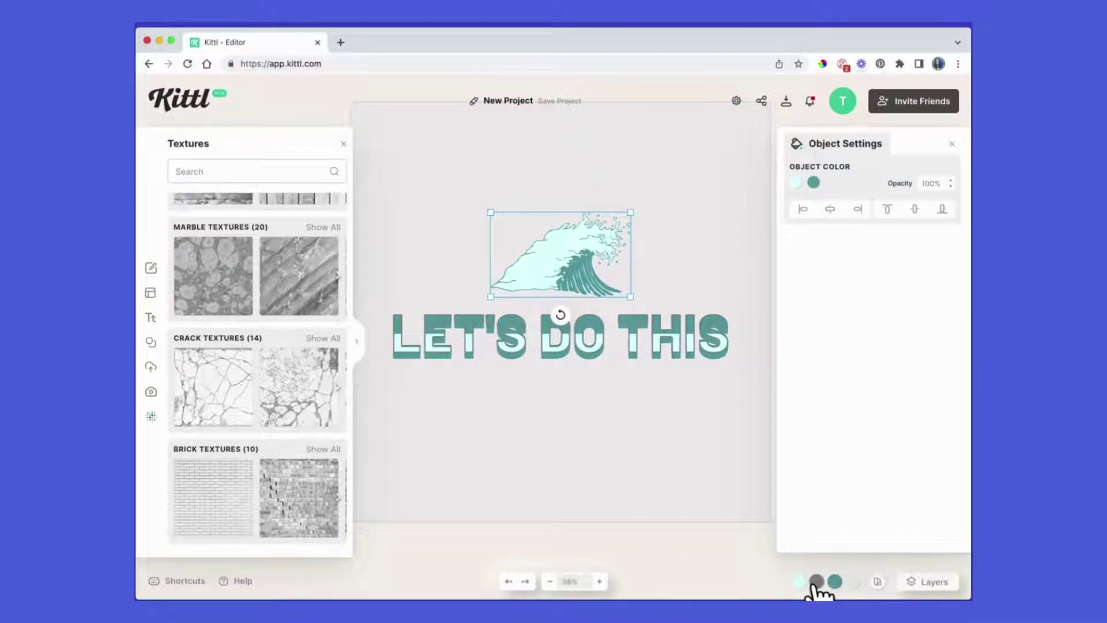
- Adjust the teal and light mint shades in the Project Colors palette
left_click(834, 583)
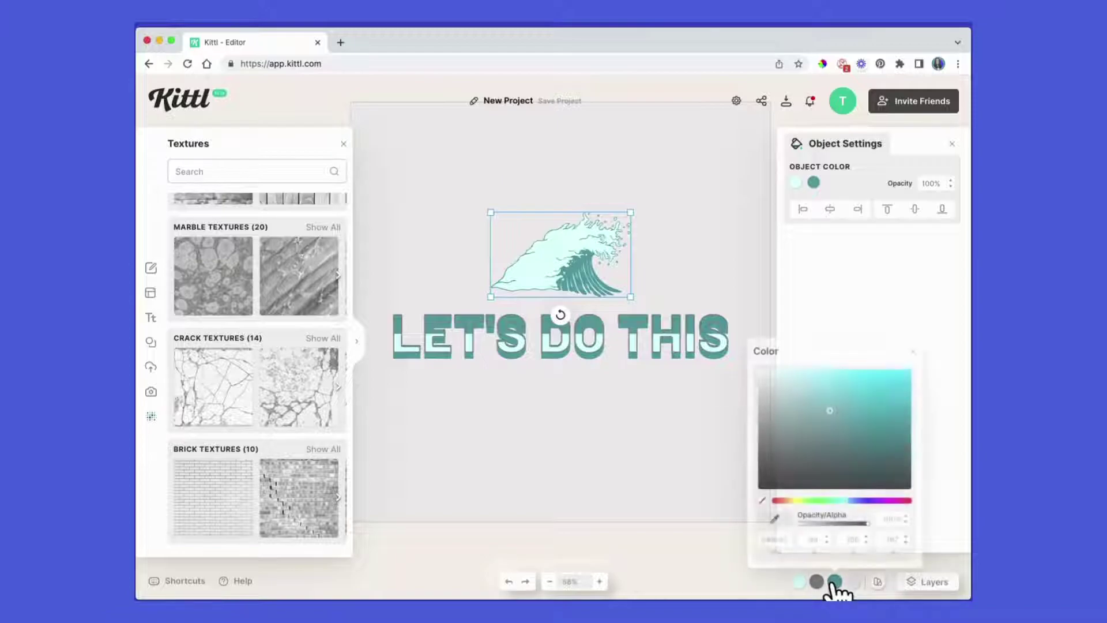
left_click_drag(848, 447, 848, 401)
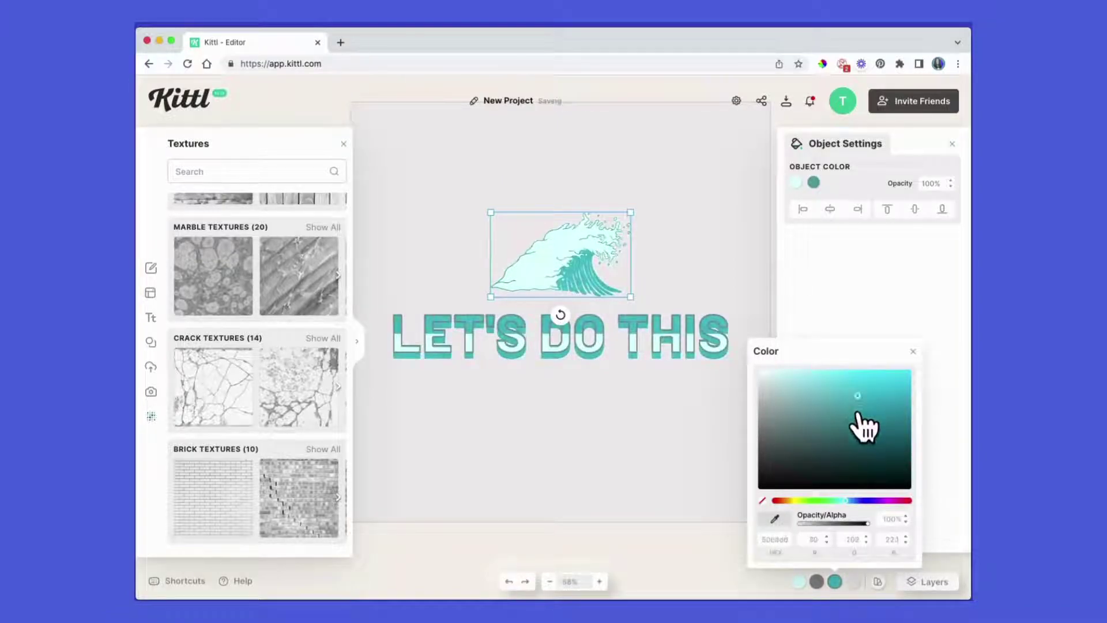
left_click(799, 582)
left_click(798, 581)
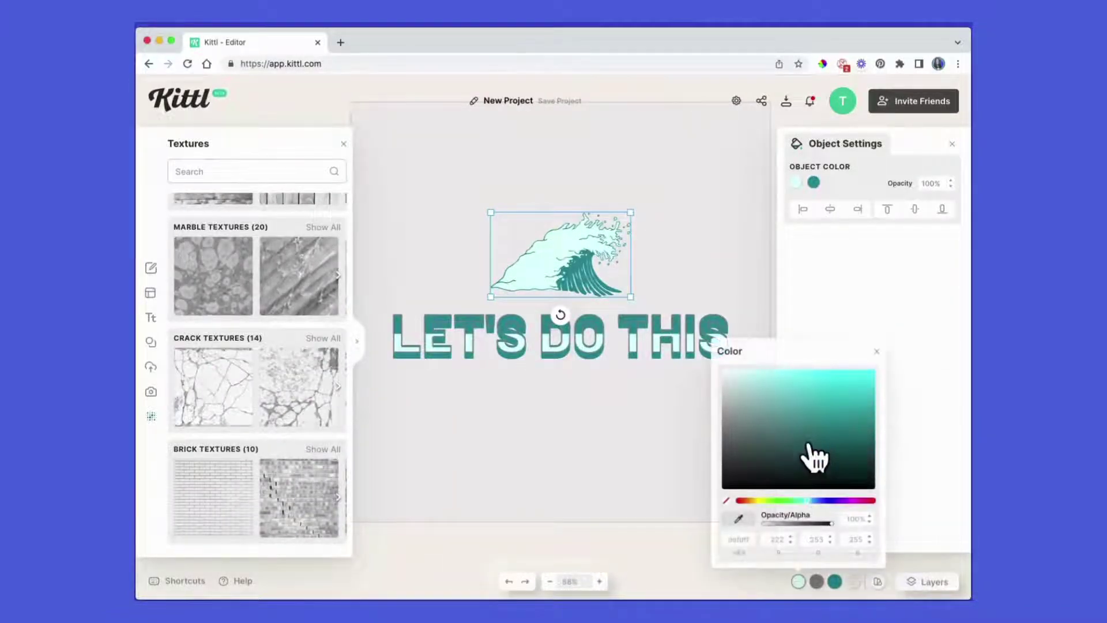
left_click_drag(815, 457, 771, 407)
key("Escape")
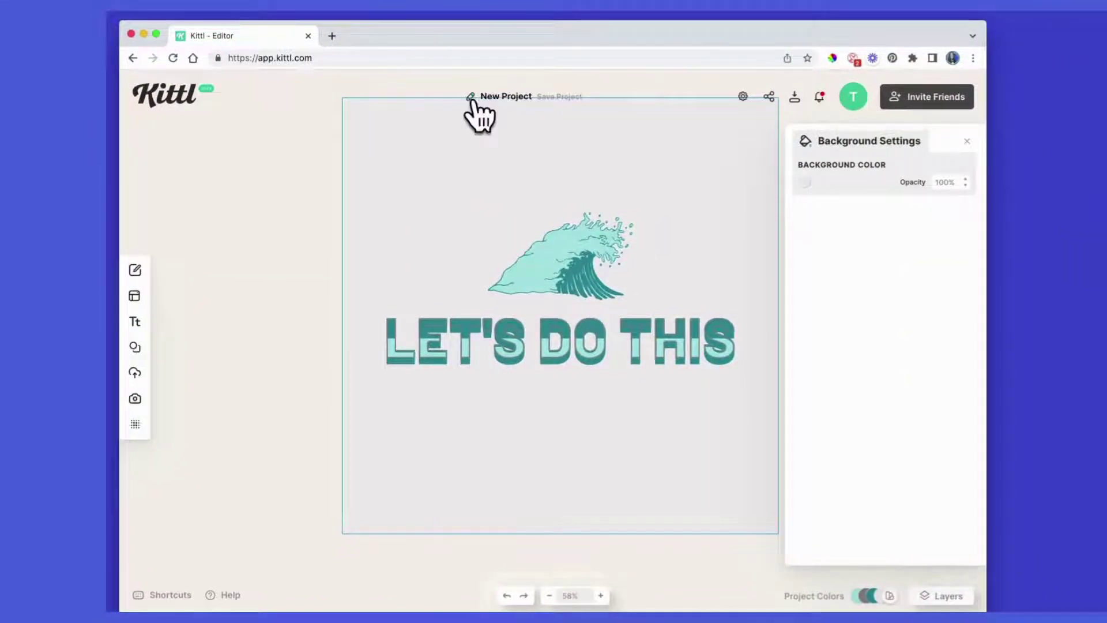
- Rename the project title from 'New Project' to 'TEESHIRT_LETS DO THIS'
left_click(473, 98)
type("TE")
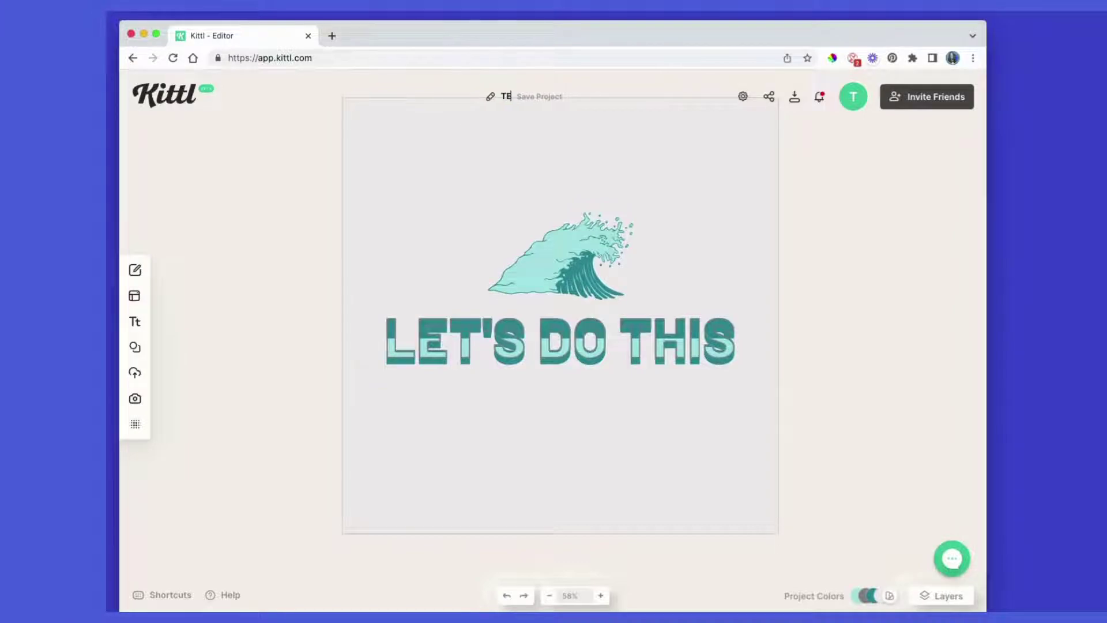
type("ESHIRT")
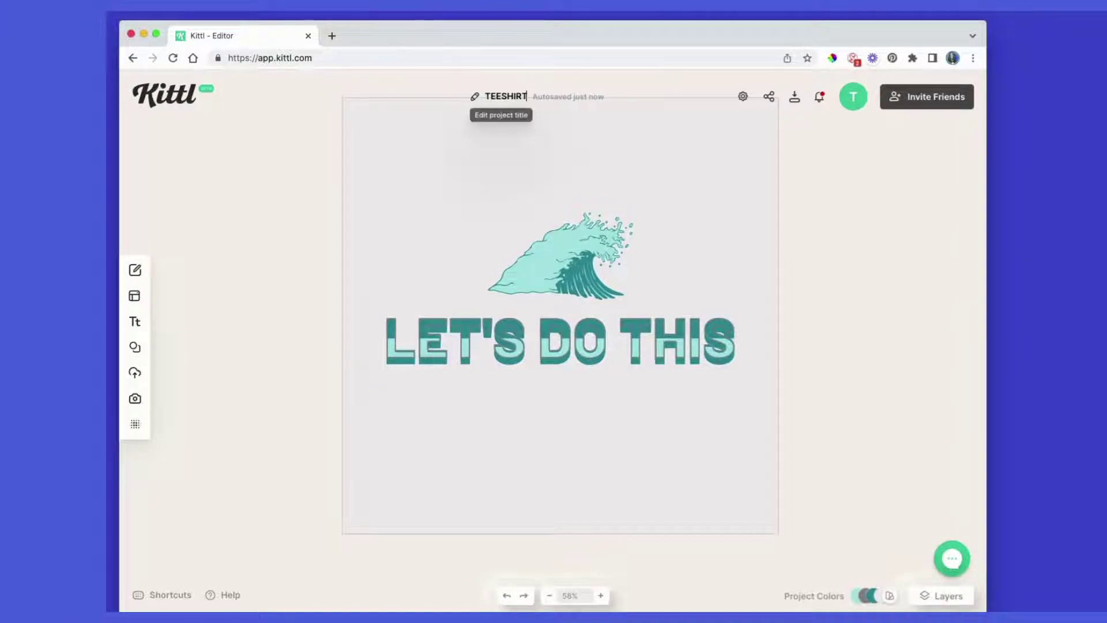
type("_LET")
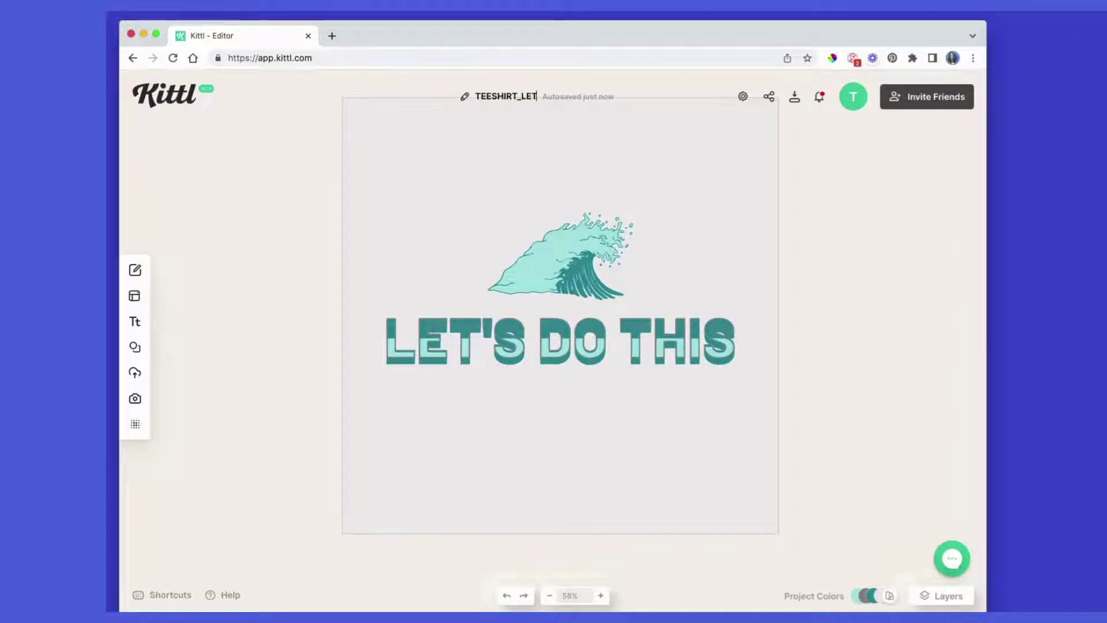
type("S DO THIS")
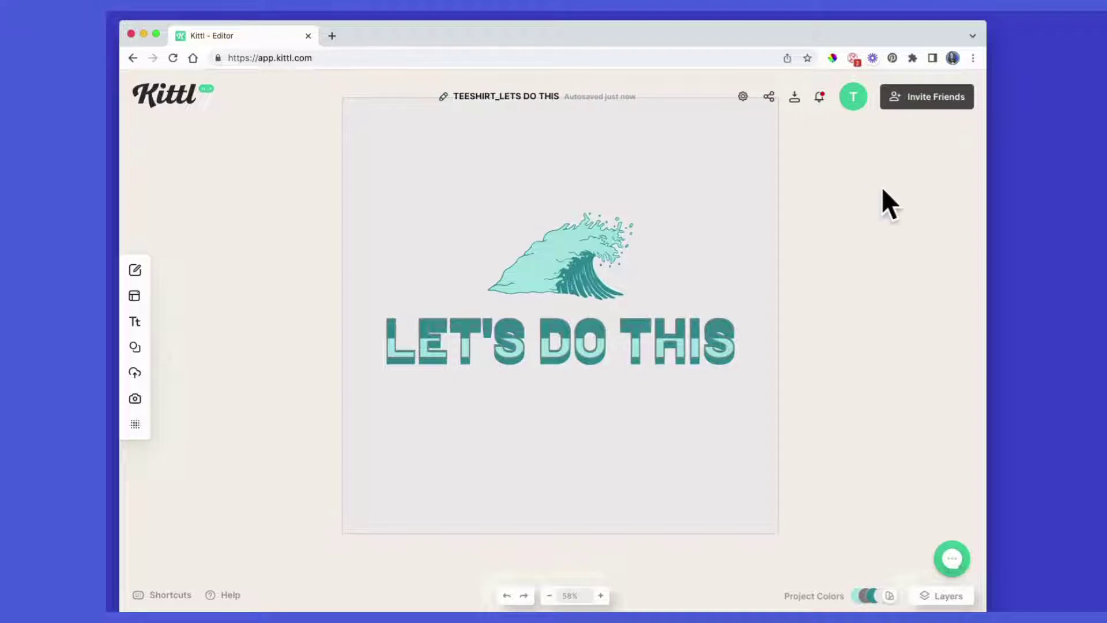
- Give the artboard a custom size of 4500 px wide by 5400 px tall
left_click(742, 97)
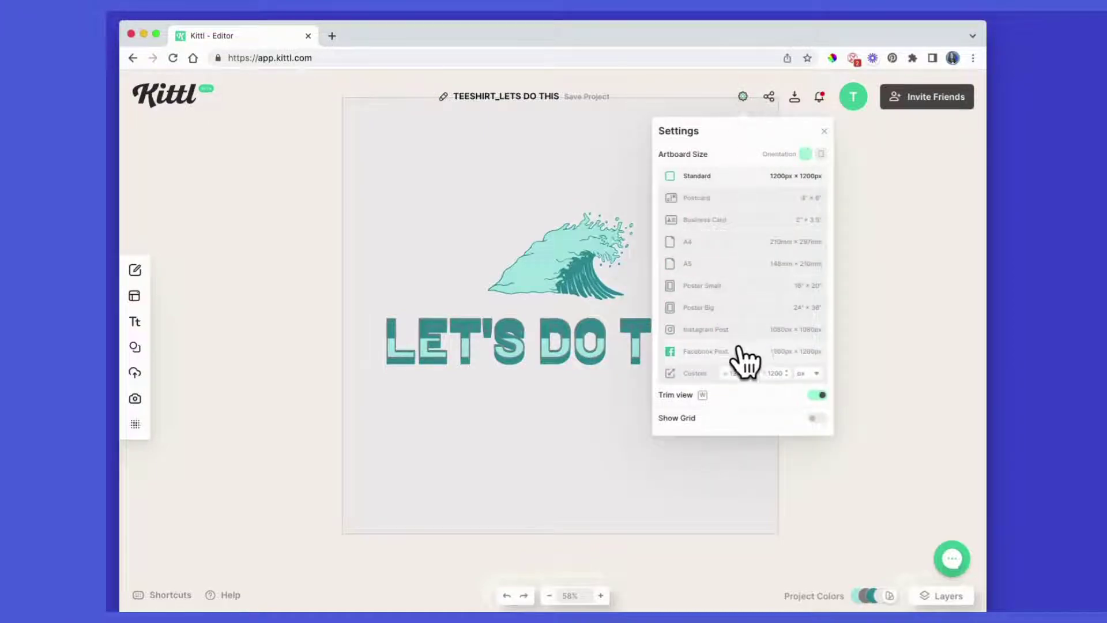
left_click(736, 374)
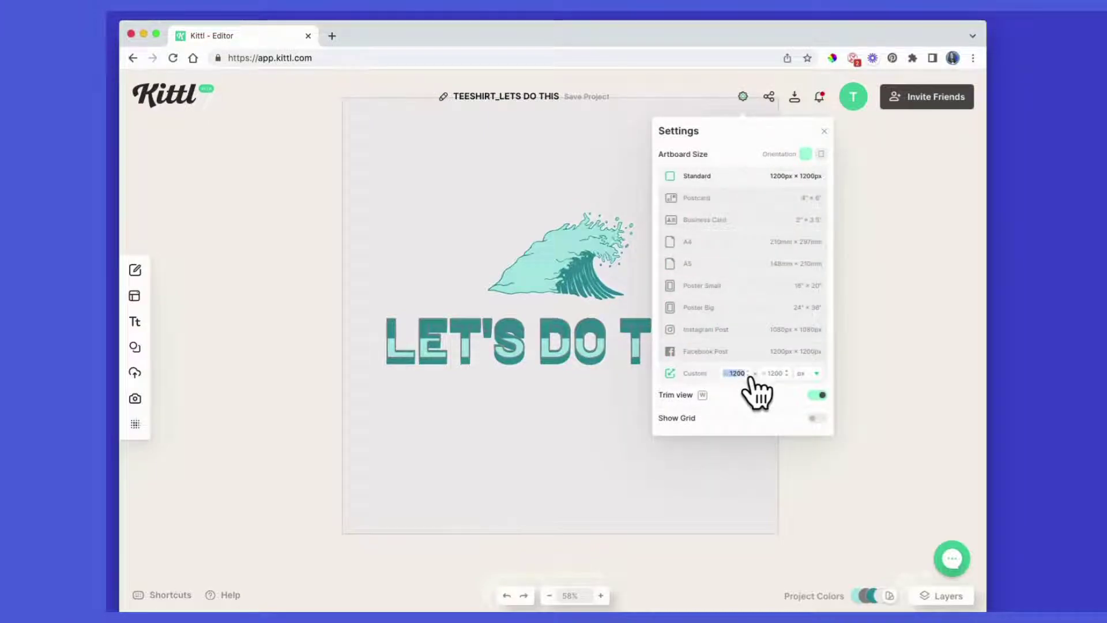
type("45")
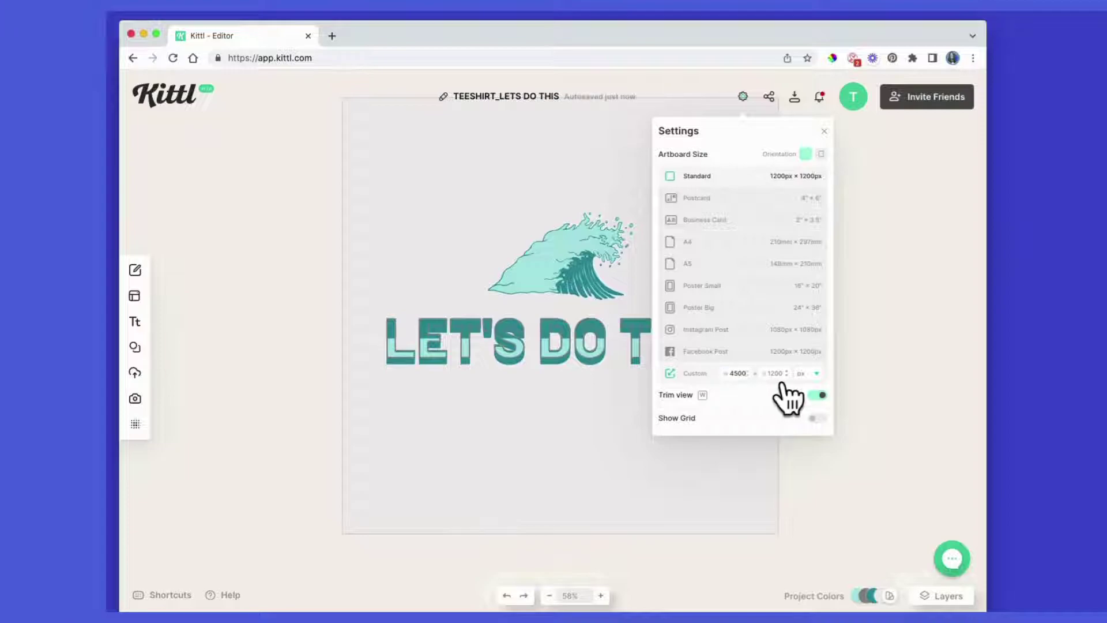
left_click(769, 373)
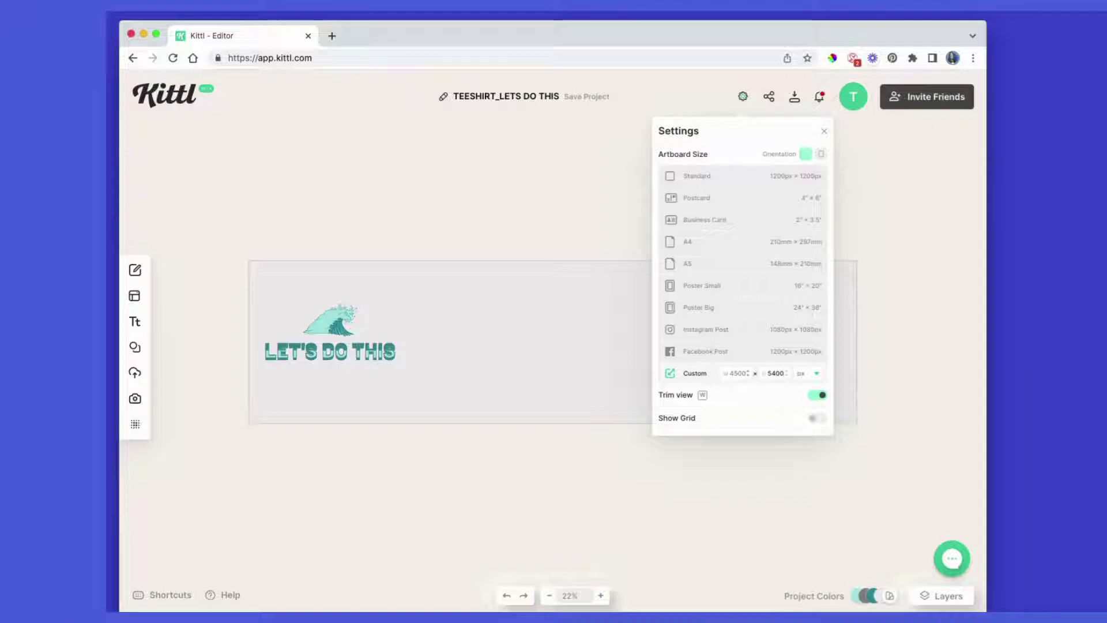
type("5400")
key("Return")
- Select the wave and LET'S DO THIS headline together, enlarge them and centre them on the tall artboard
left_click(346, 124)
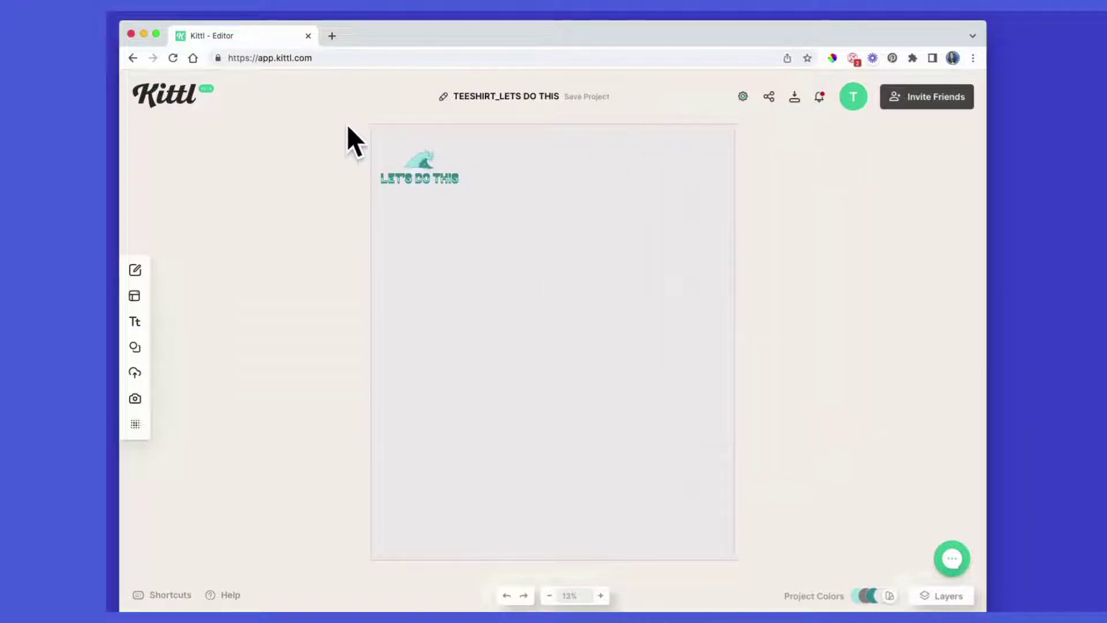
left_click_drag(347, 126, 535, 249)
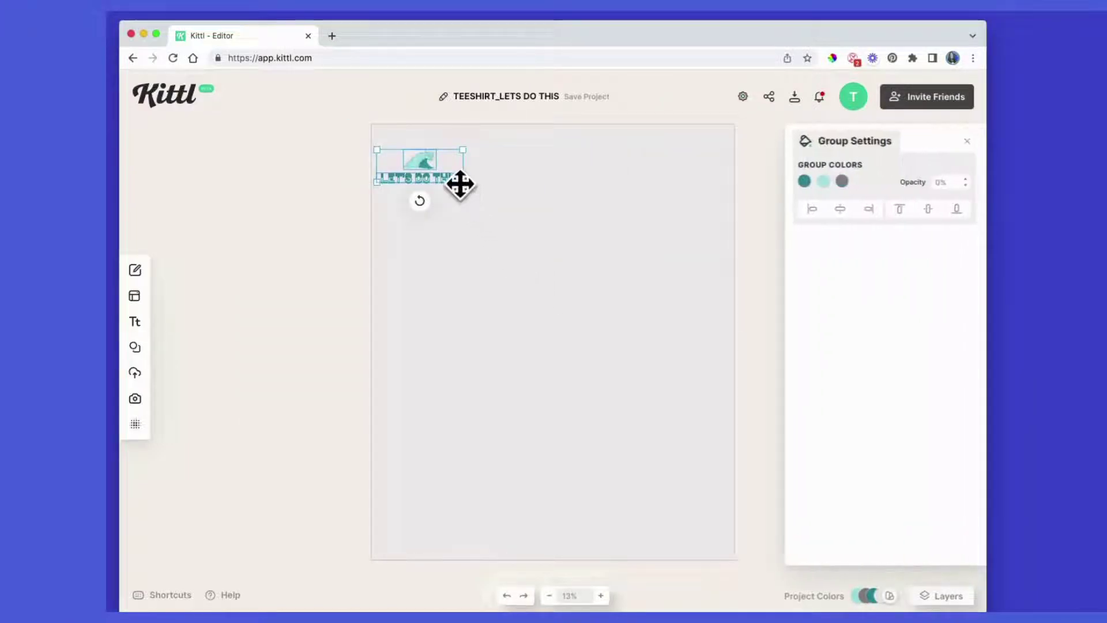
left_click_drag(460, 183, 628, 364)
left_click_drag(543, 331, 336, 113)
left_click_drag(455, 300, 579, 328)
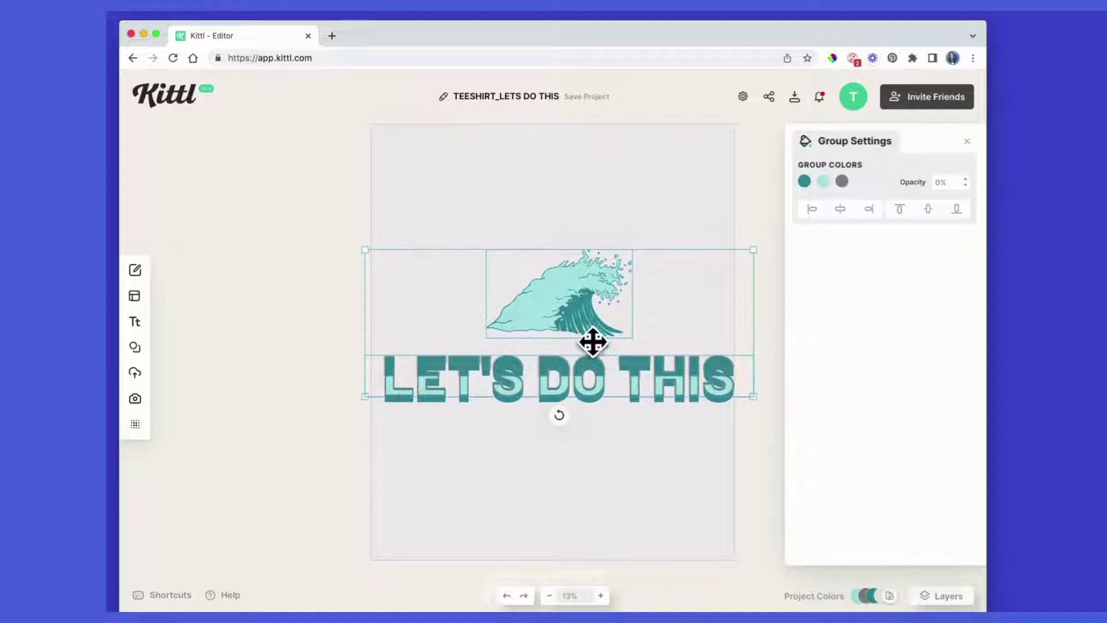
left_click_drag(757, 403, 732, 398)
left_click_drag(369, 254, 365, 250)
left_click_drag(503, 317, 506, 329)
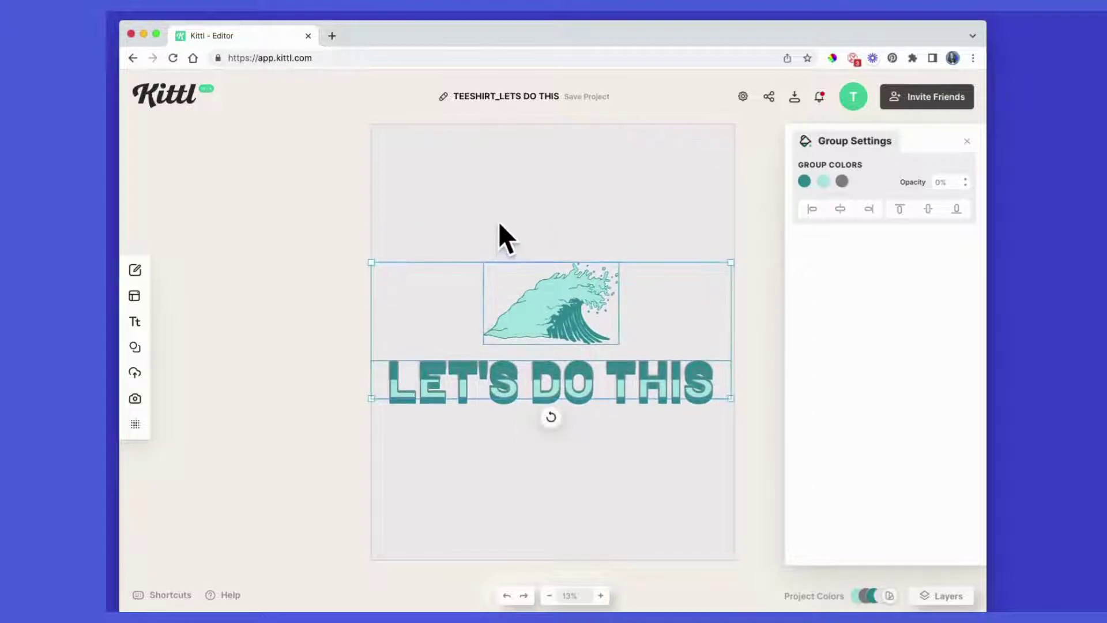
left_click(476, 170)
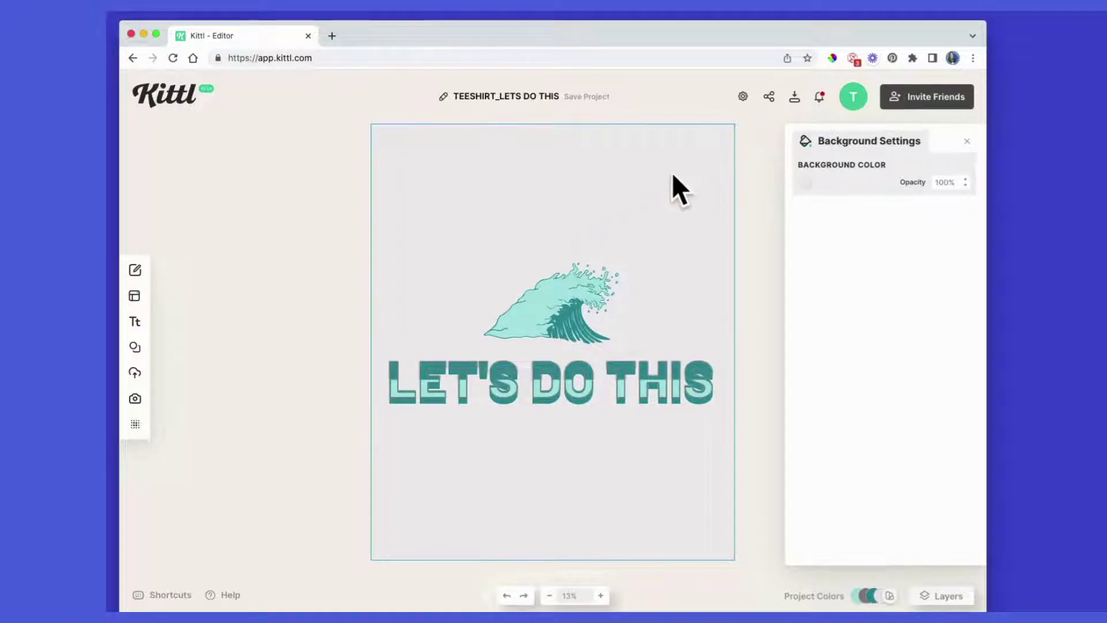
- Change the artboard background colour from light grey to pure white #ffffff
left_click(804, 182)
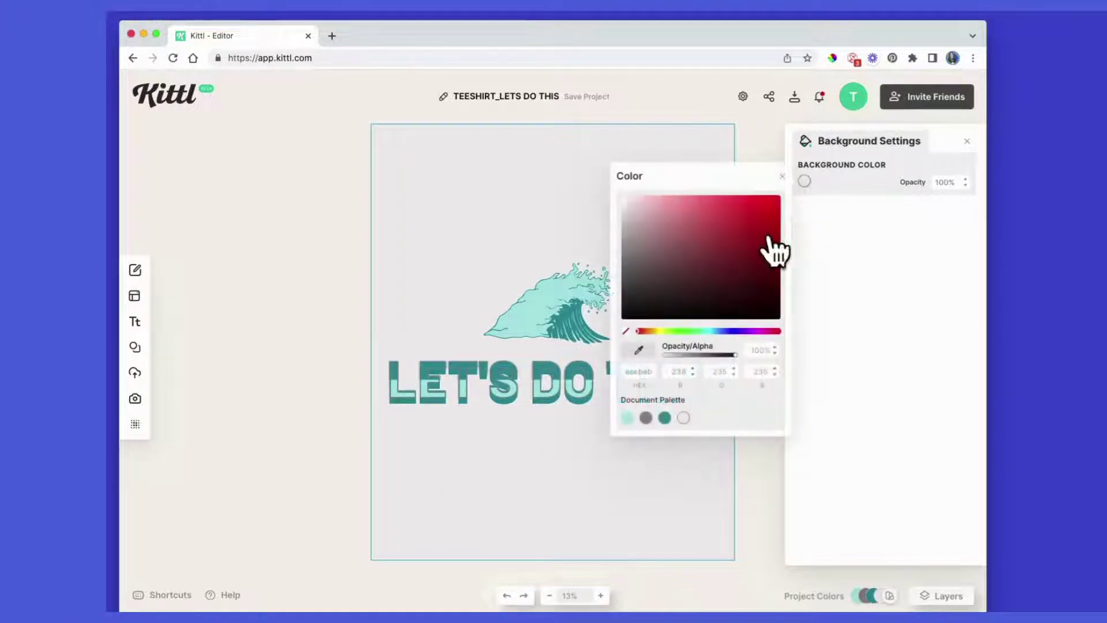
mouse_move(762, 242)
left_mouse_down()
mouse_move(682, 282)
mouse_move(647, 230)
mouse_move(648, 282)
mouse_move(738, 291)
mouse_move(756, 237)
mouse_move(649, 202)
mouse_move(630, 263)
mouse_move(656, 287)
mouse_move(705, 288)
mouse_move(618, 189)
left_mouse_up()
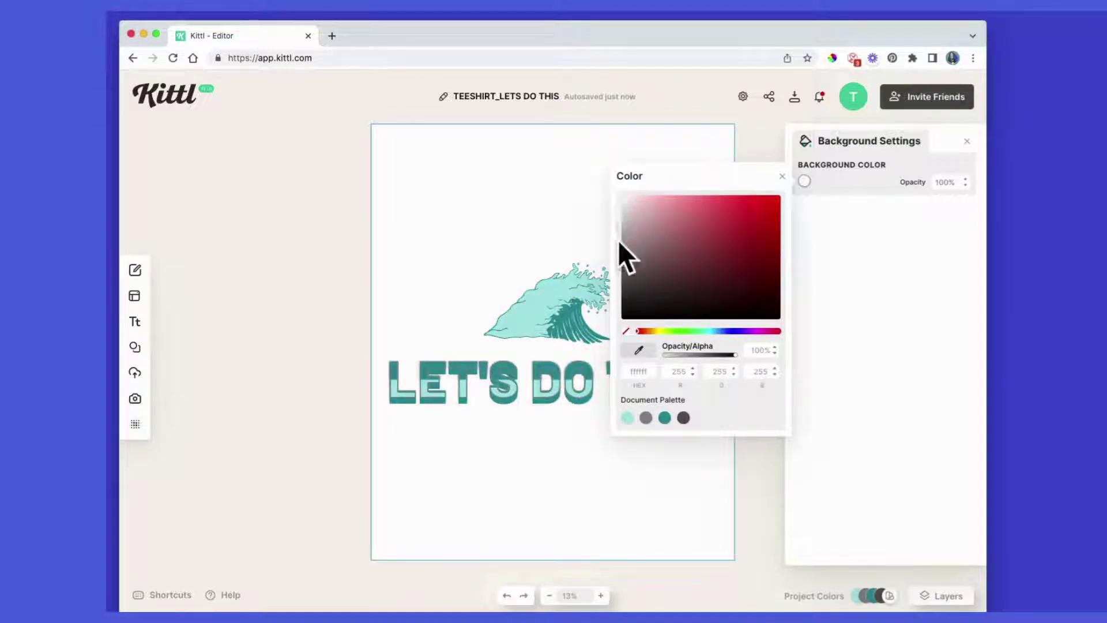
mouse_move(618, 240)
left_mouse_down()
mouse_move(613, 327)
mouse_move(614, 190)
left_mouse_up()
- Give the LET'S DO THIS text a pale yellow-green border colour, dae4a7
left_click(491, 373)
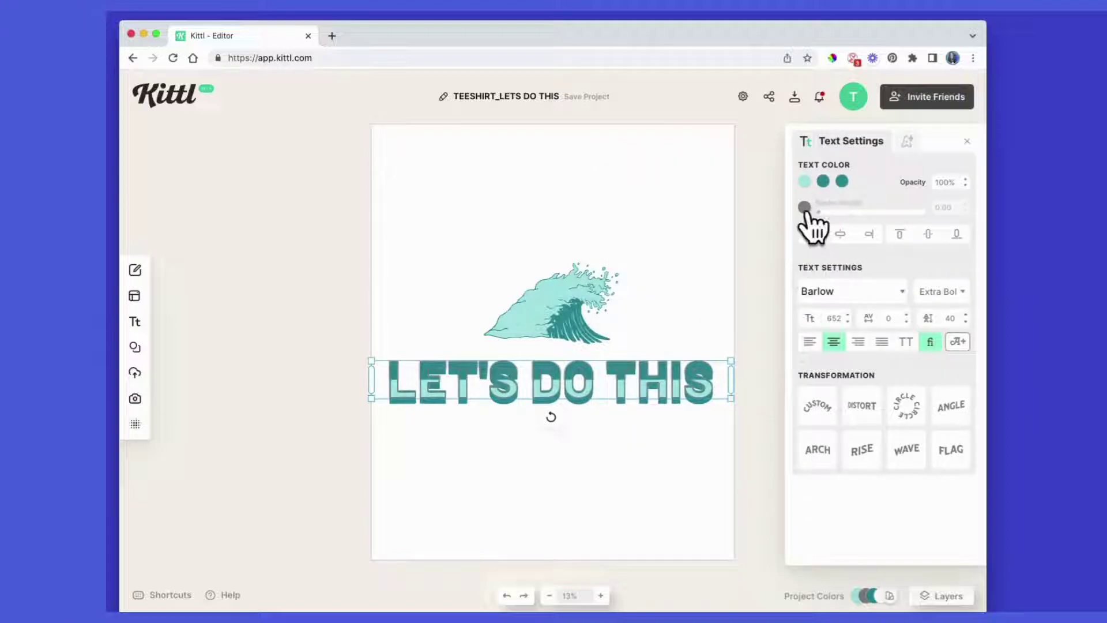
left_click(804, 207)
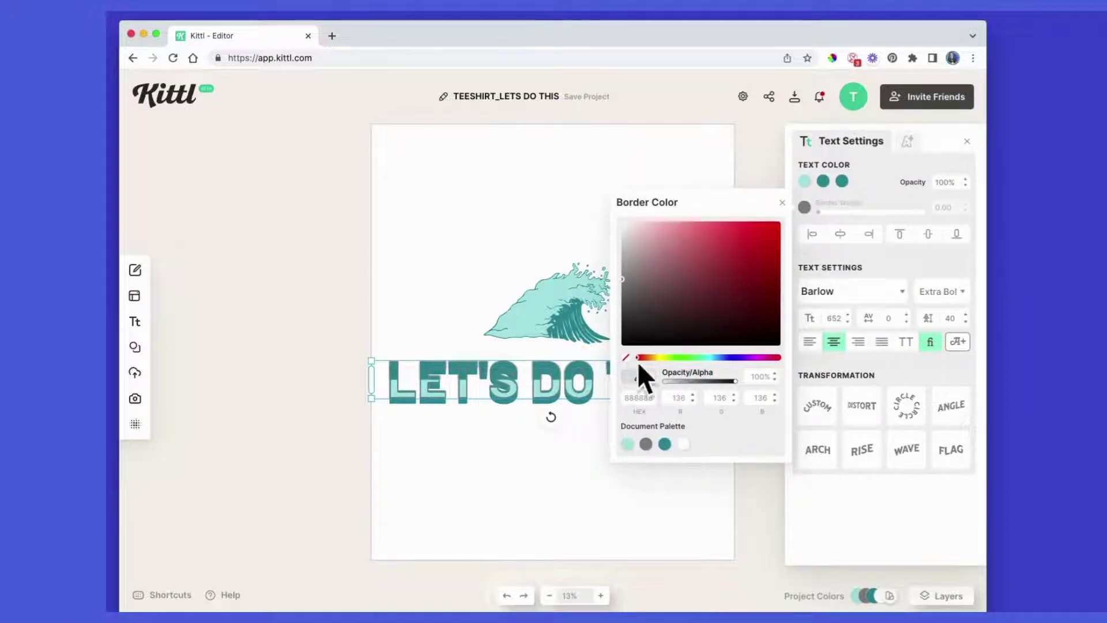
left_click(628, 444)
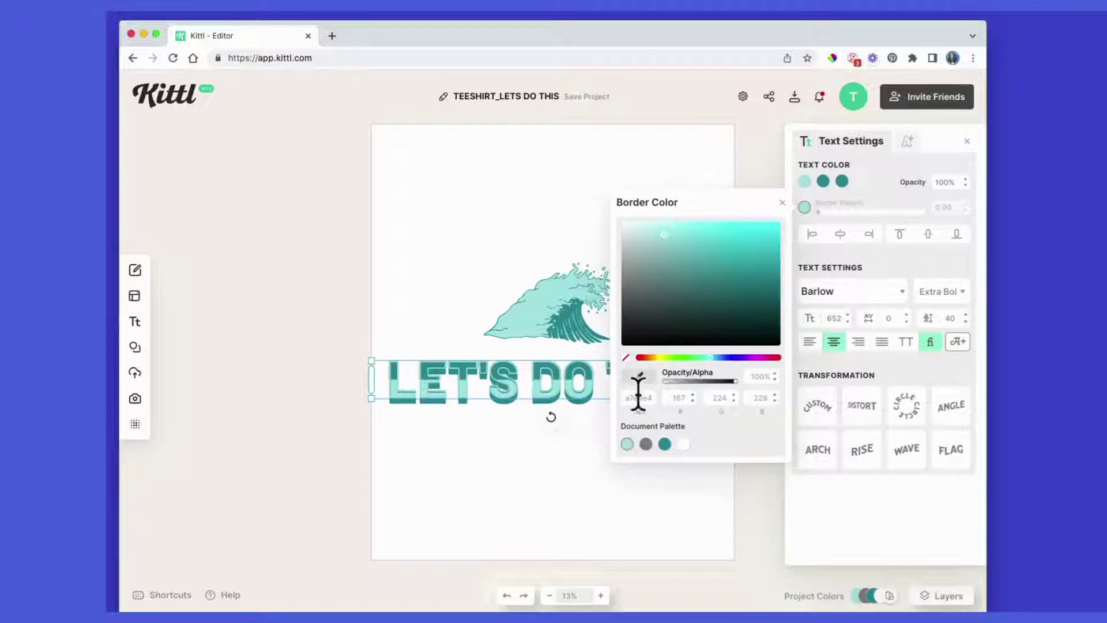
left_click(662, 357)
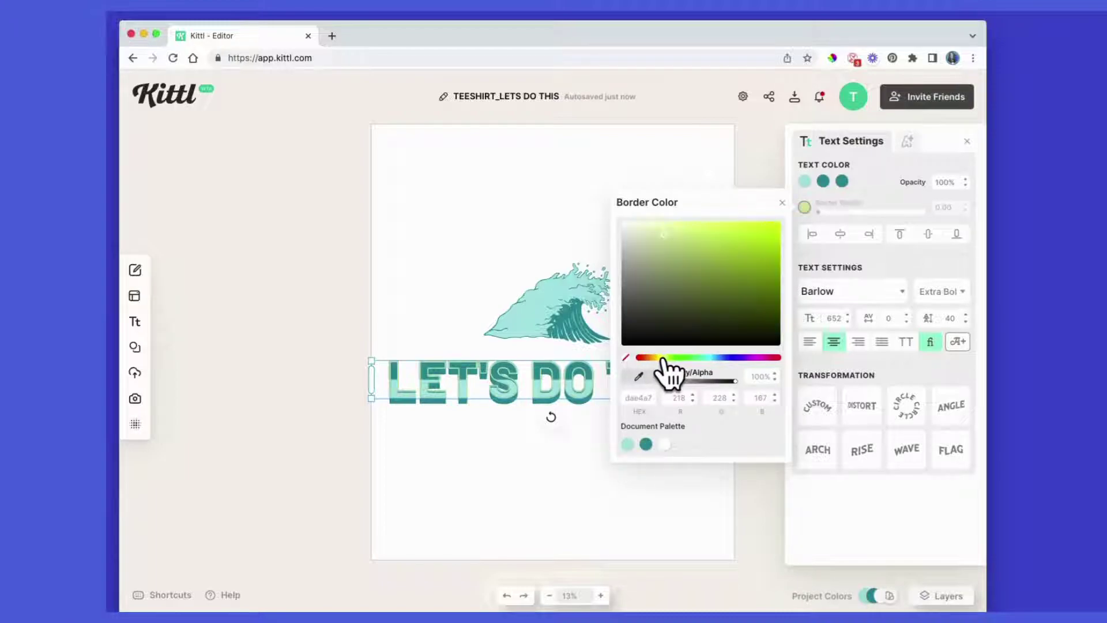
left_click(582, 203)
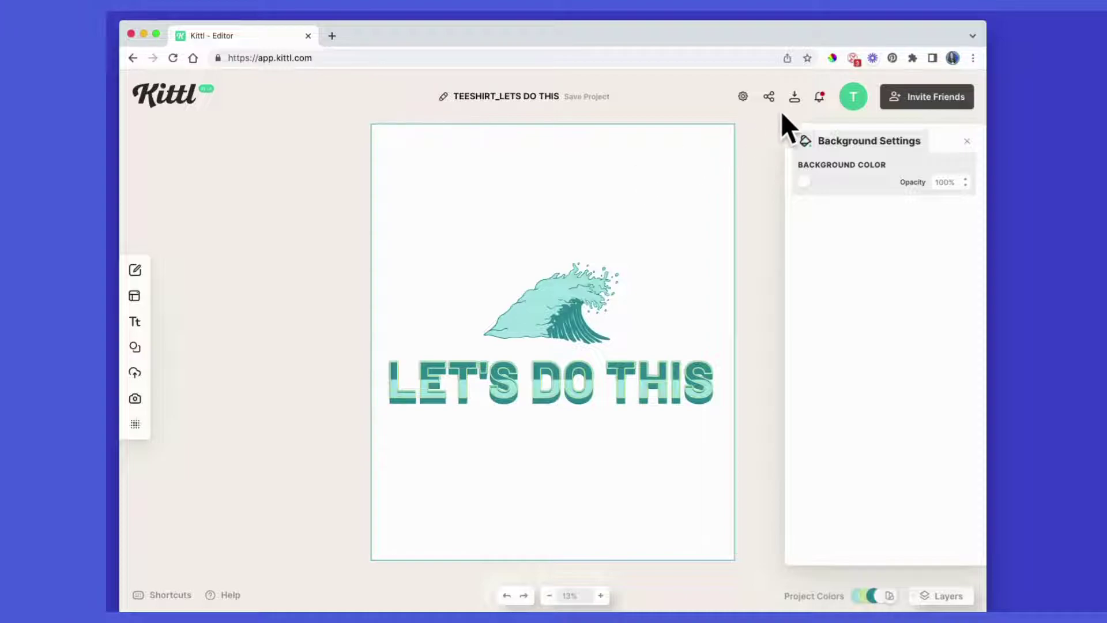
- Download the 4500 × 5400 design as a PNG with the background removed
left_click(795, 98)
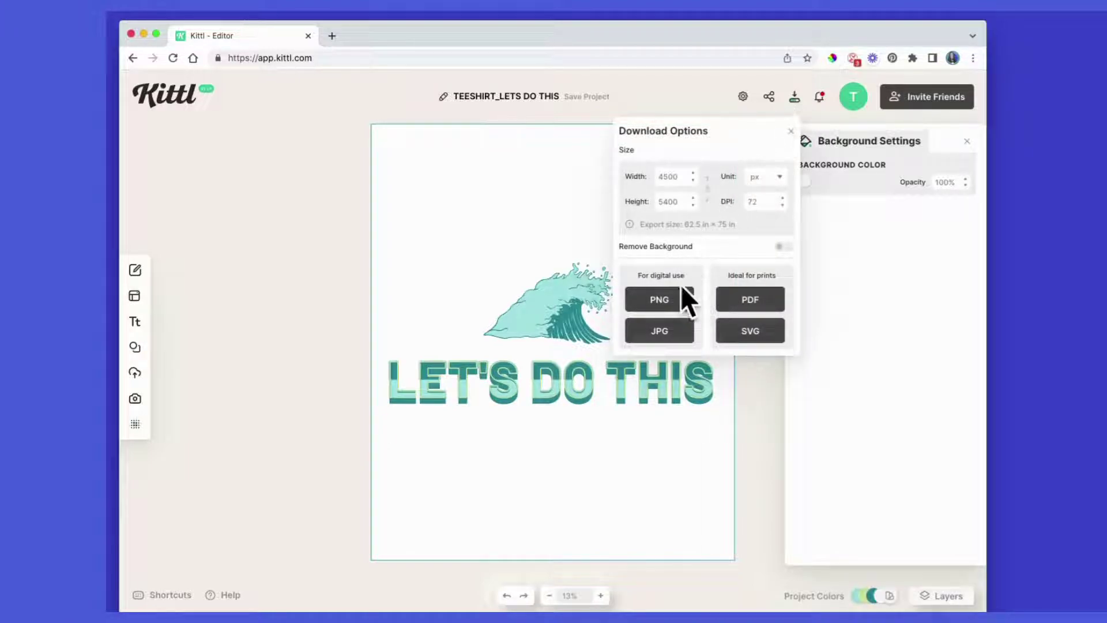
left_click(783, 248)
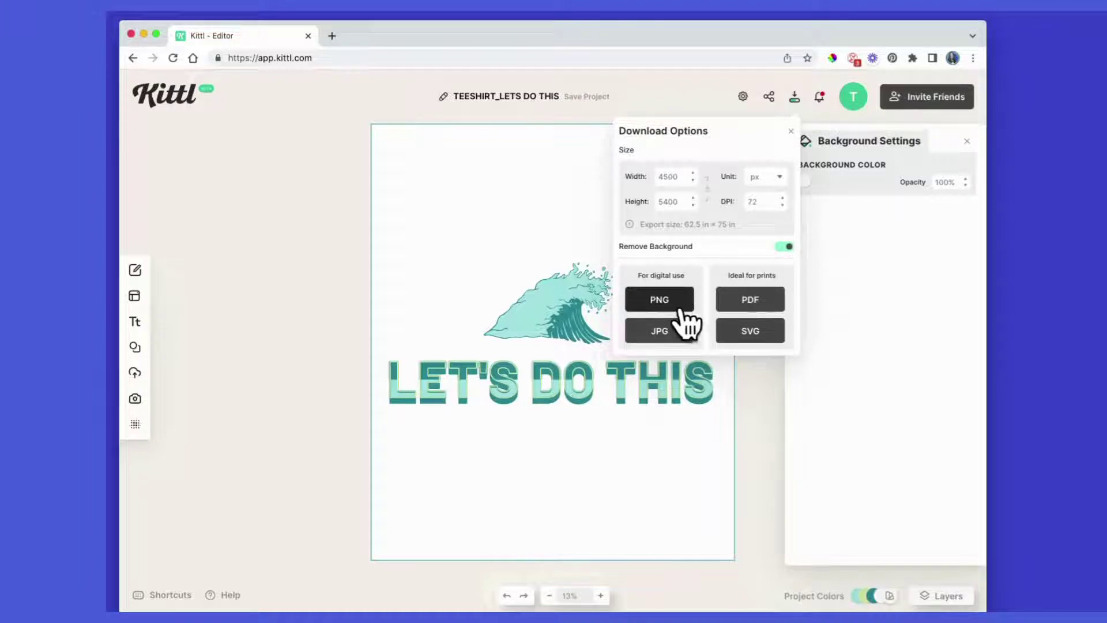
left_click(660, 305)
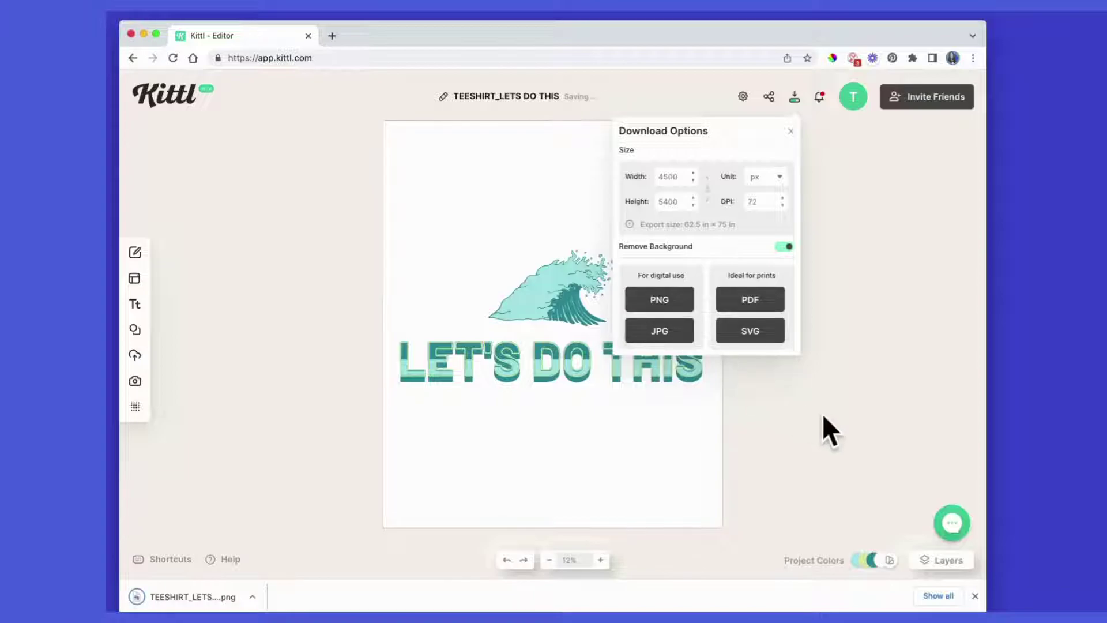
- Open the account's Subscription page and scroll through the plan cards
left_click(853, 99)
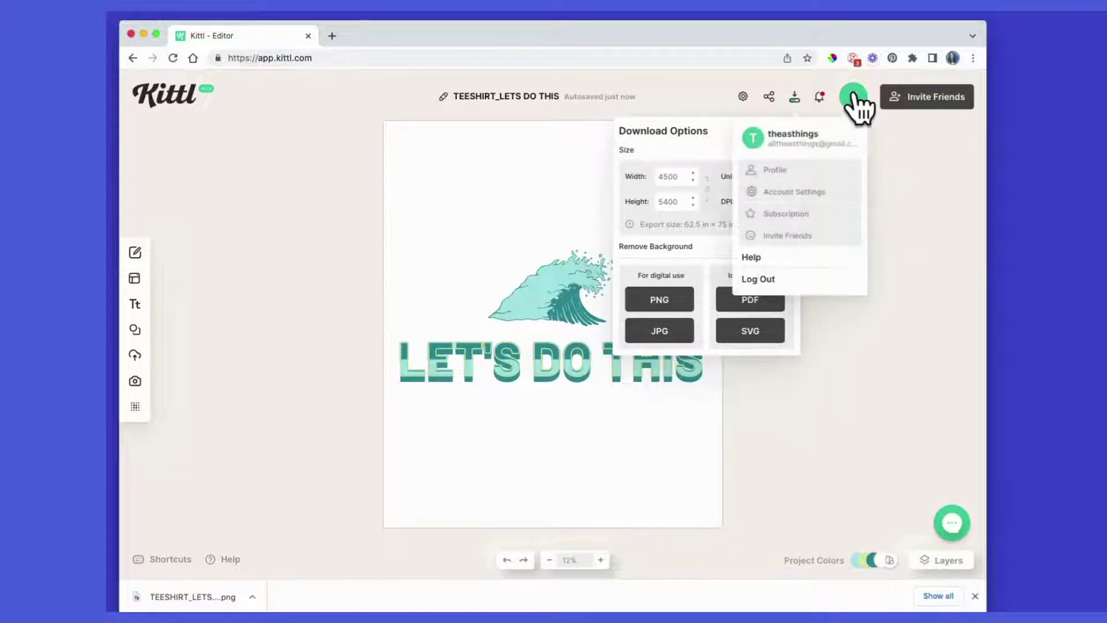
left_click(791, 214)
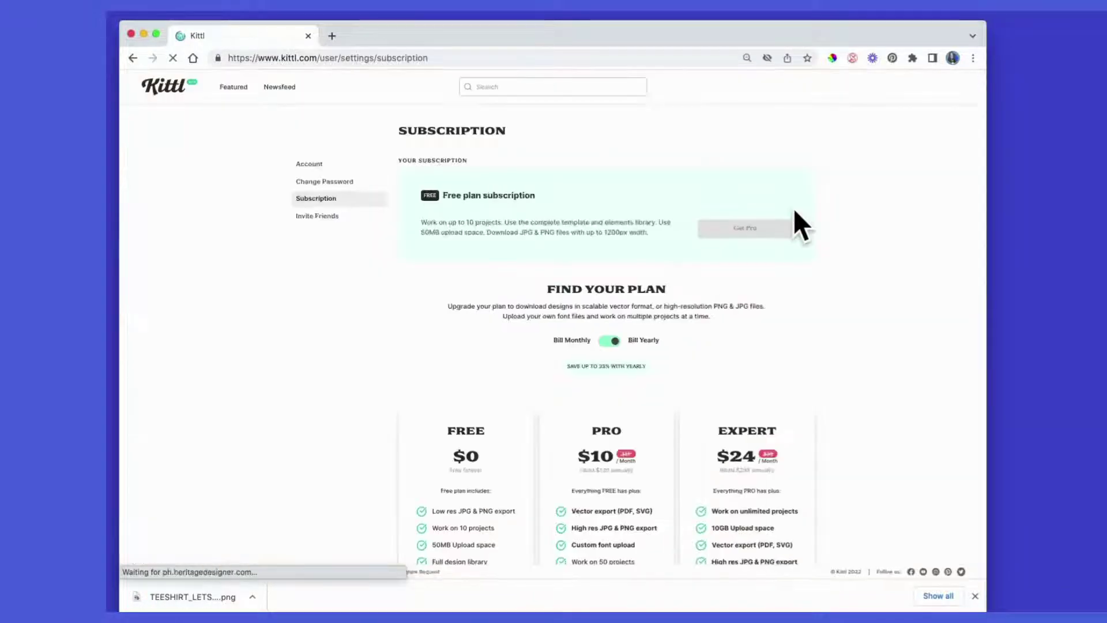
scroll(384, 306, "down", 3)
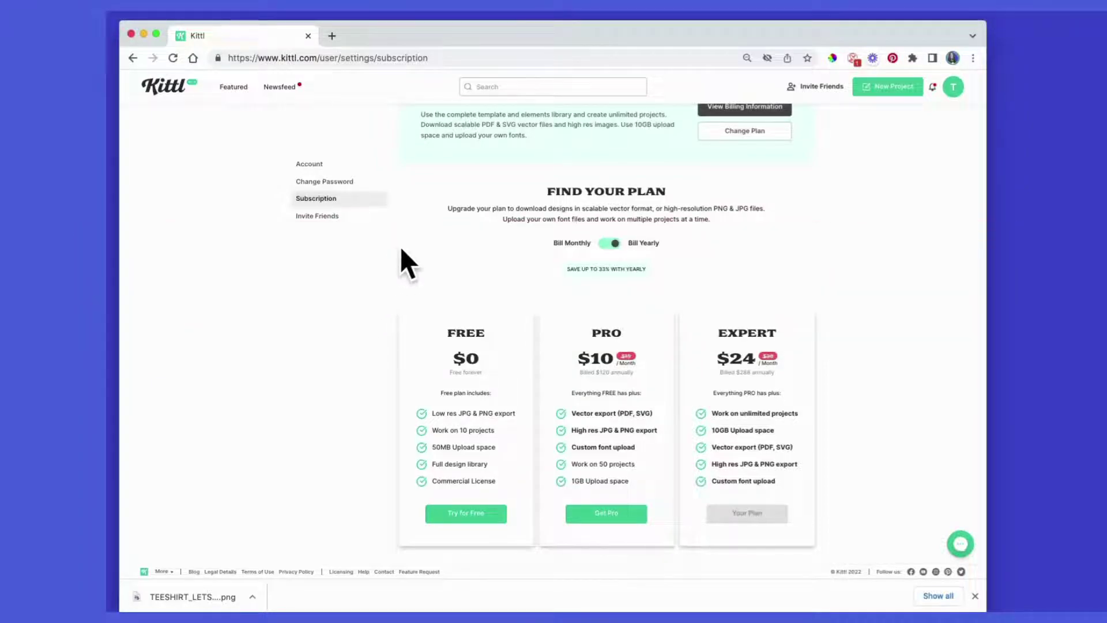
scroll(411, 245, "up", 2)
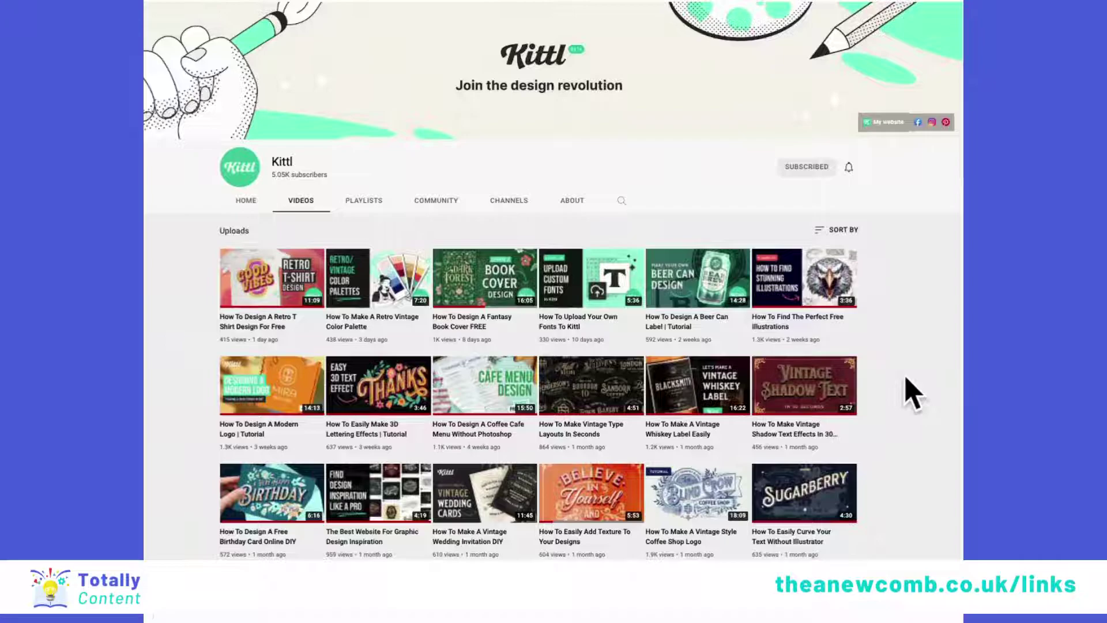
scroll(913, 395, "down", 3)
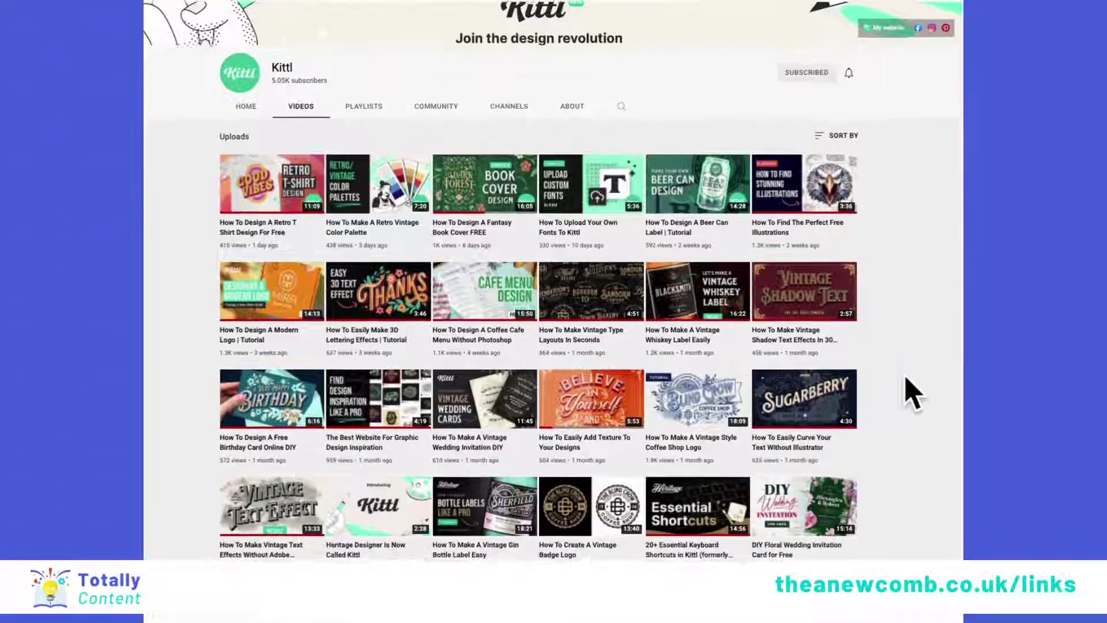
scroll(912, 395, "down", 3)
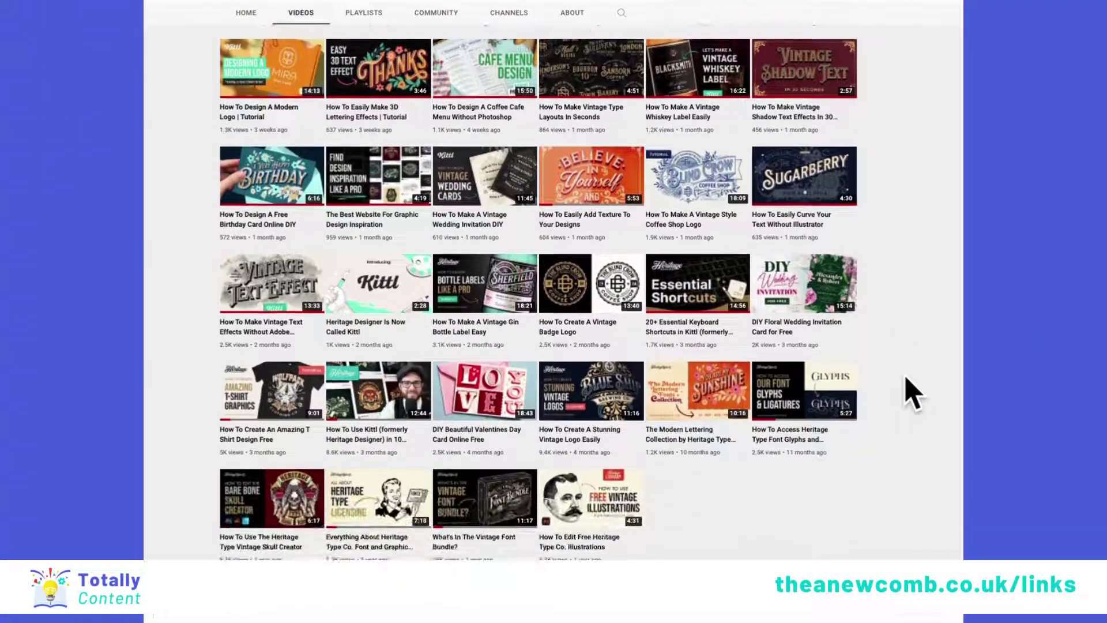
scroll(912, 395, "up", 5)
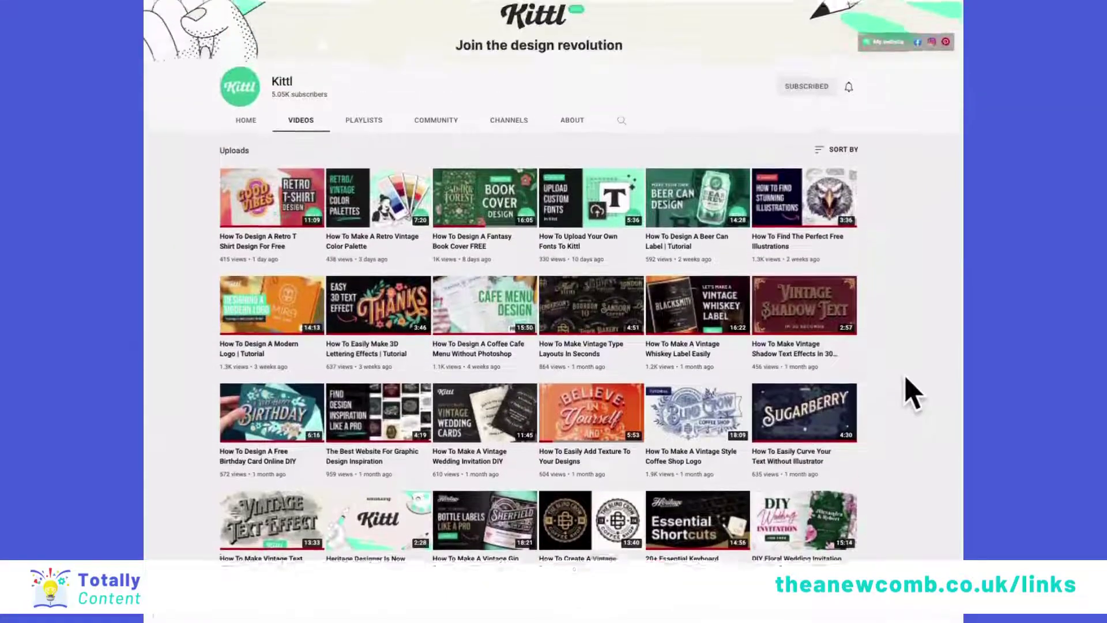